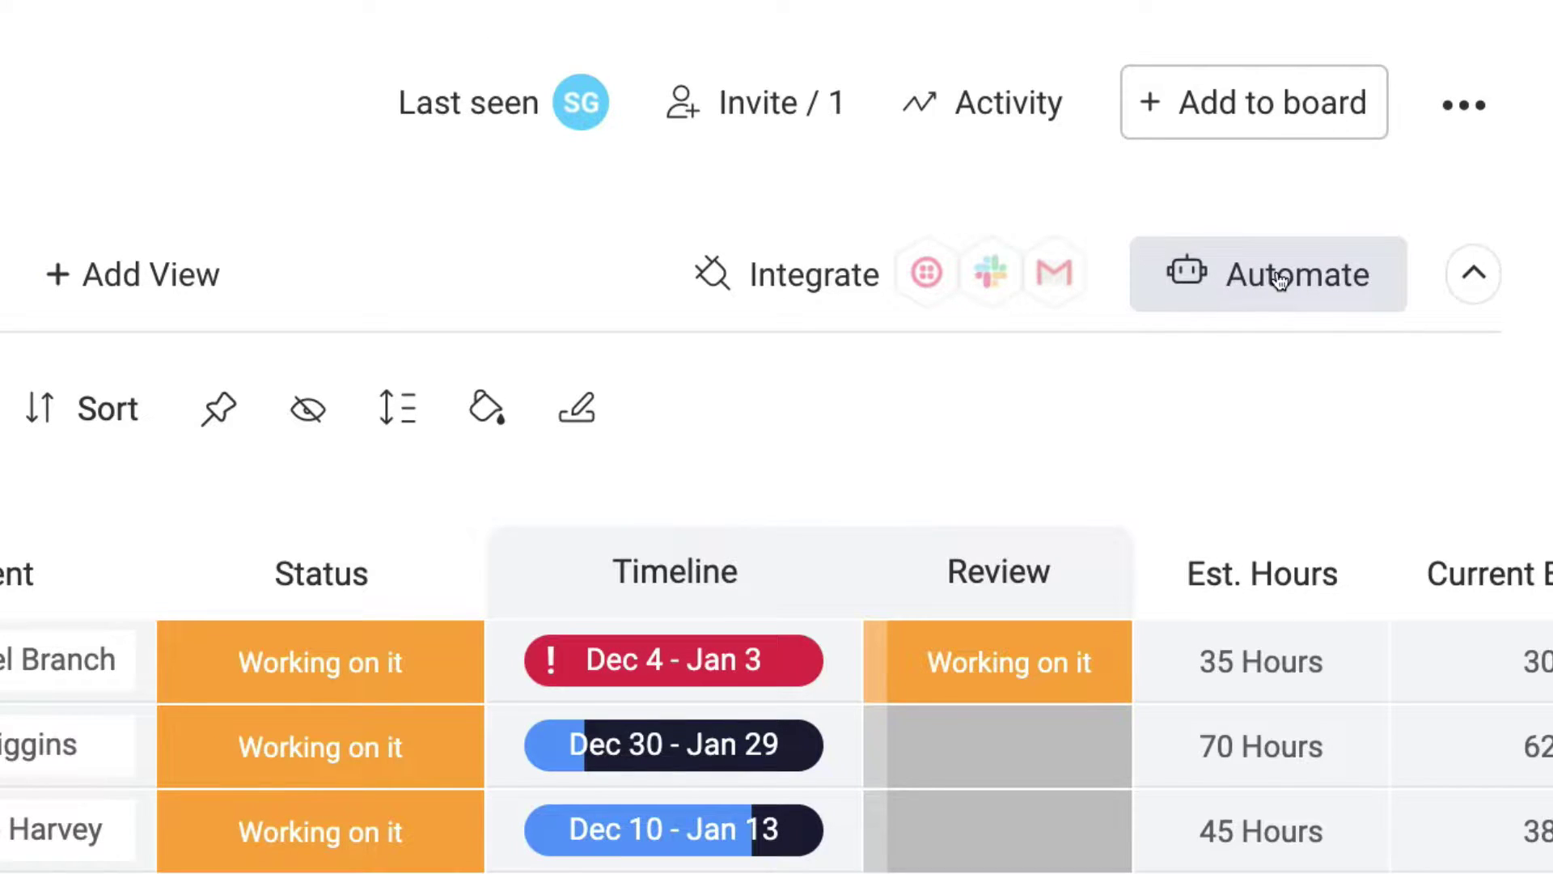
Step: Start an automation from the Status Change template that moves an item to a group when its status changes
click(1280, 277)
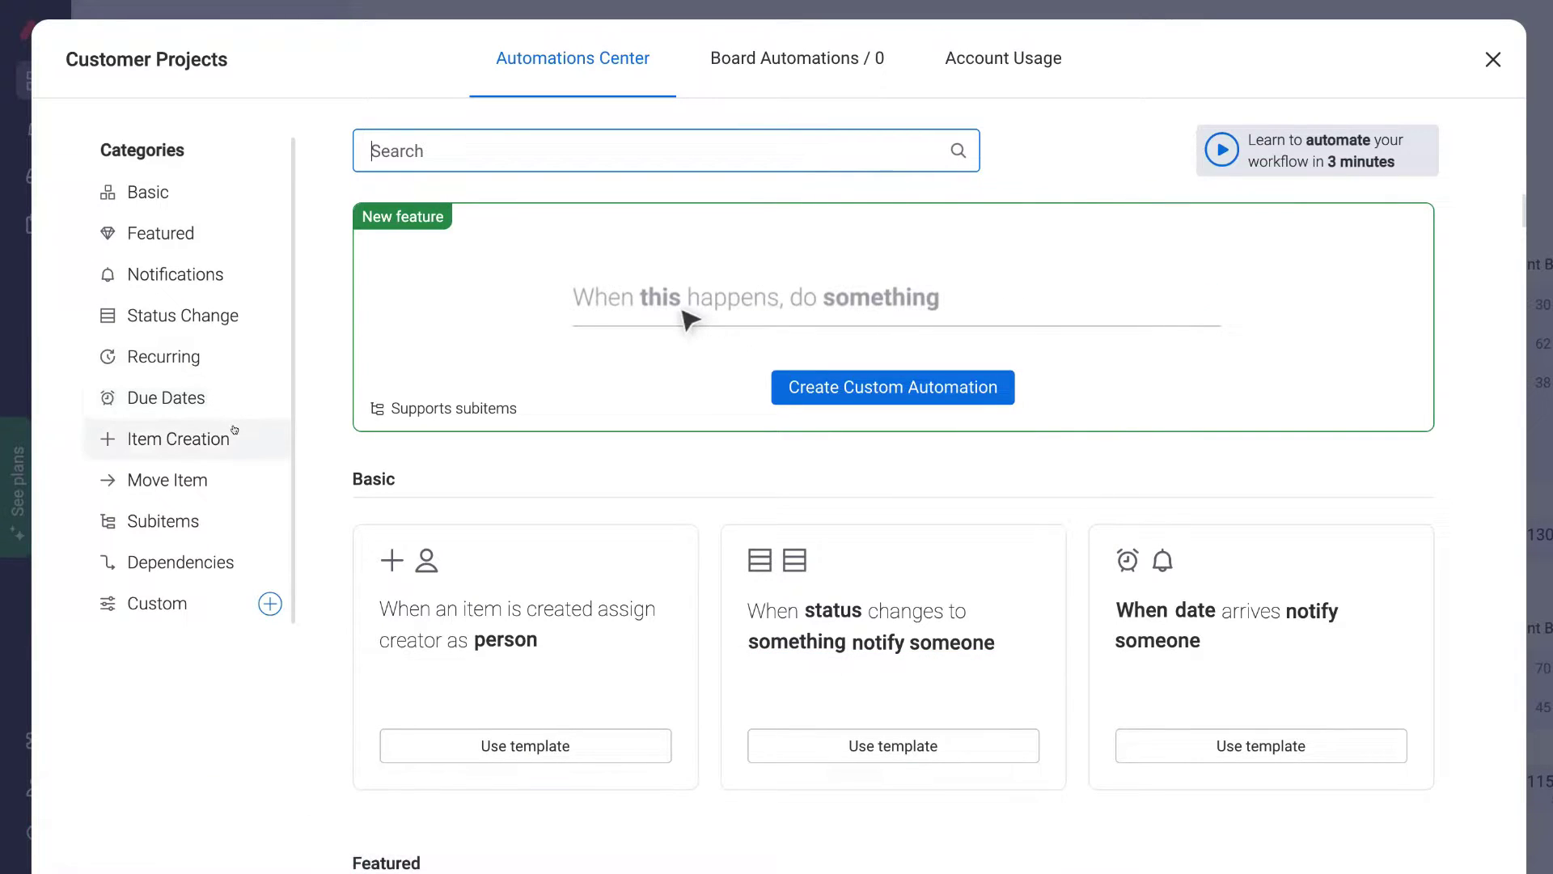
click(238, 312)
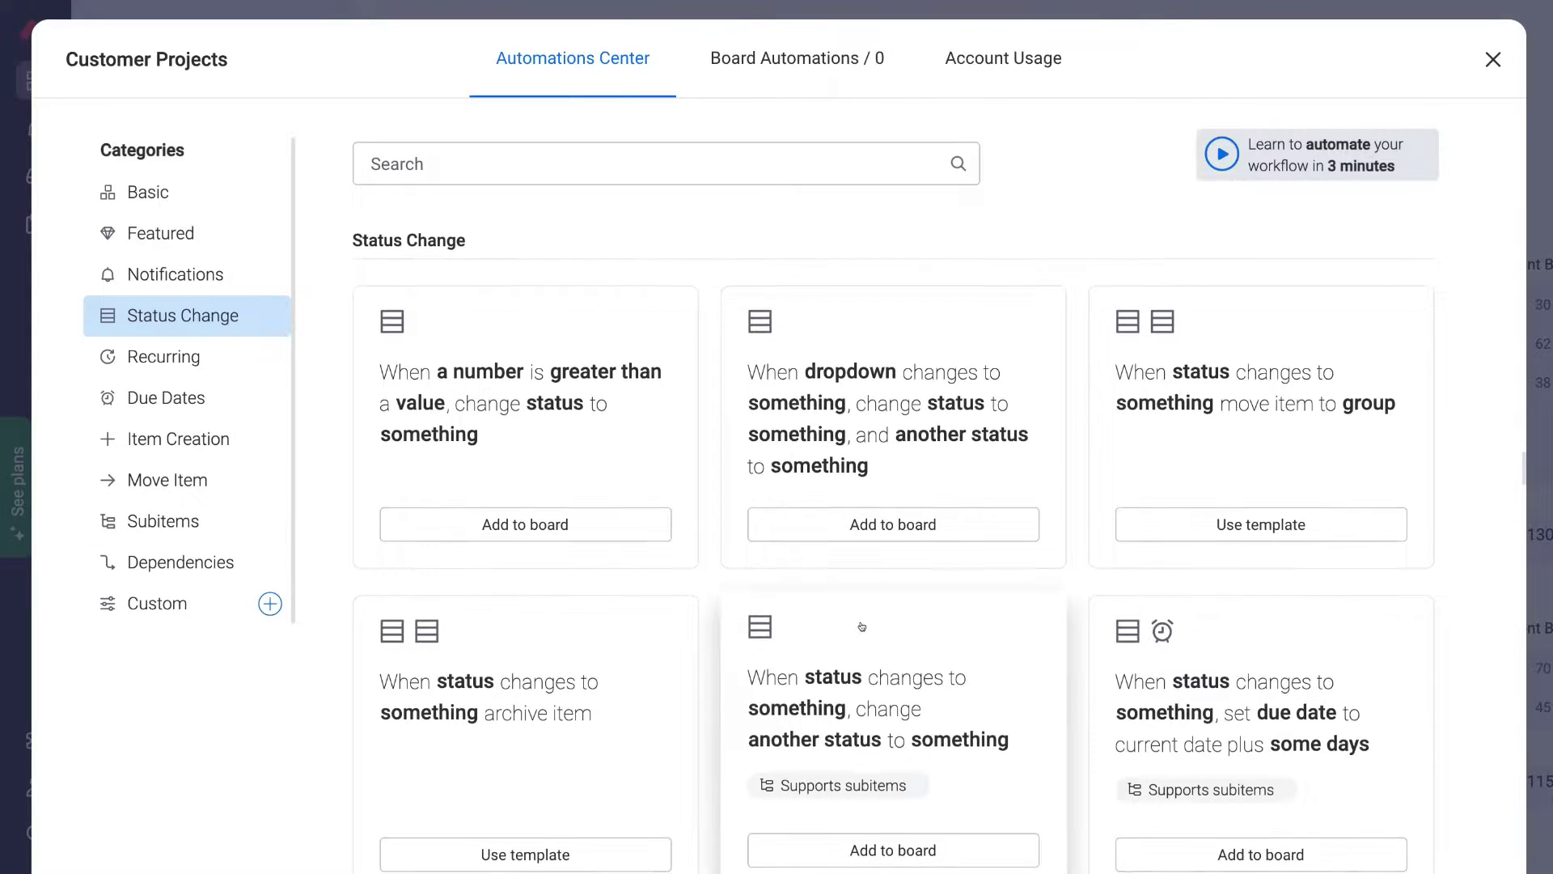
scroll(861, 625, down, 5)
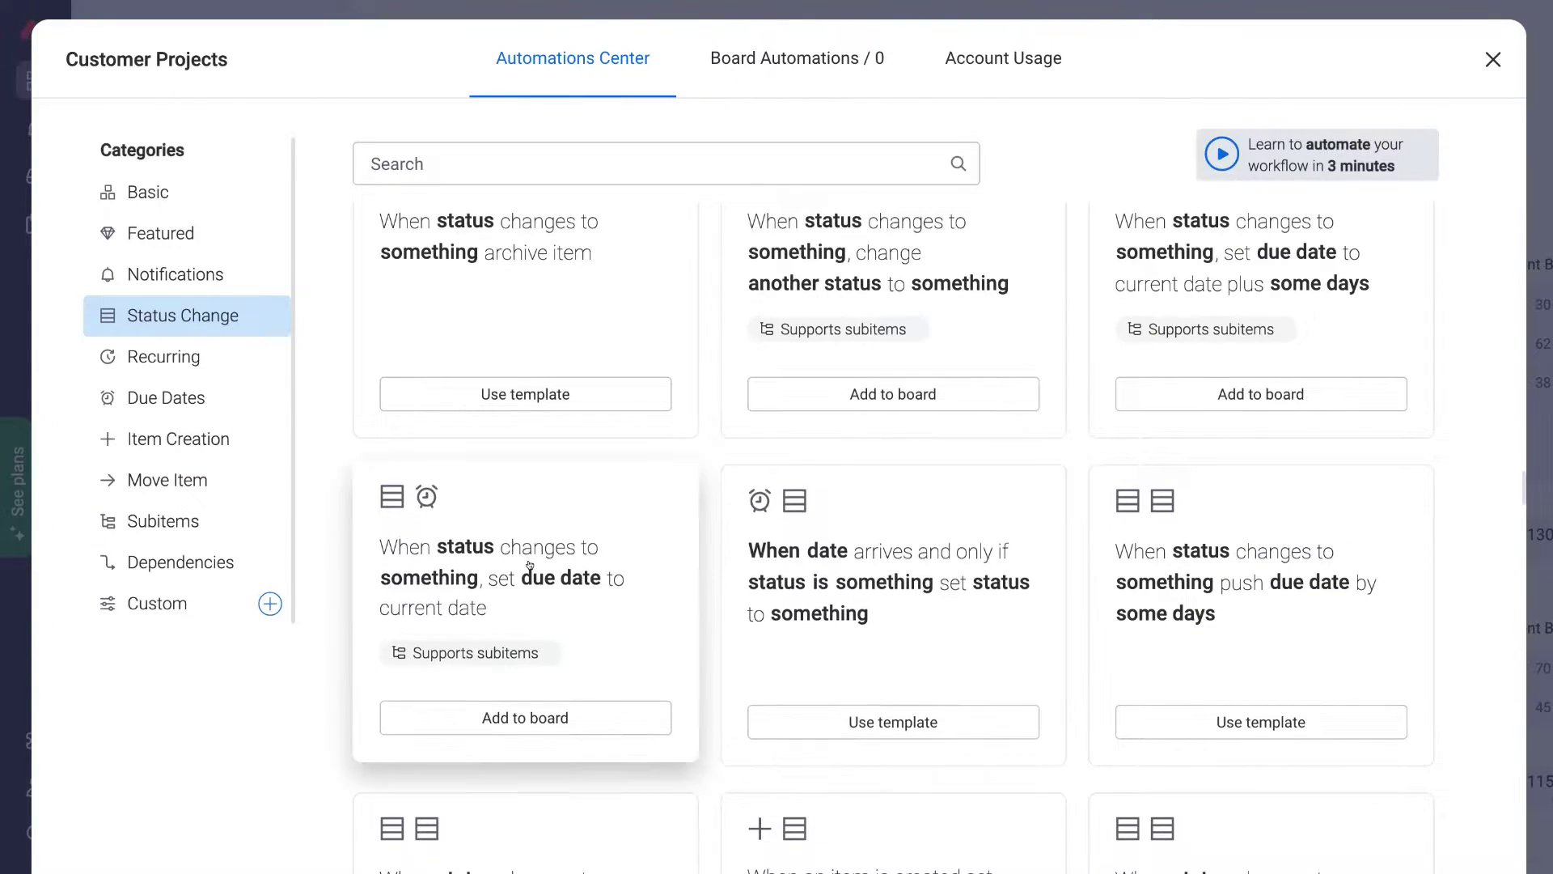
scroll(310, 710, up, 8)
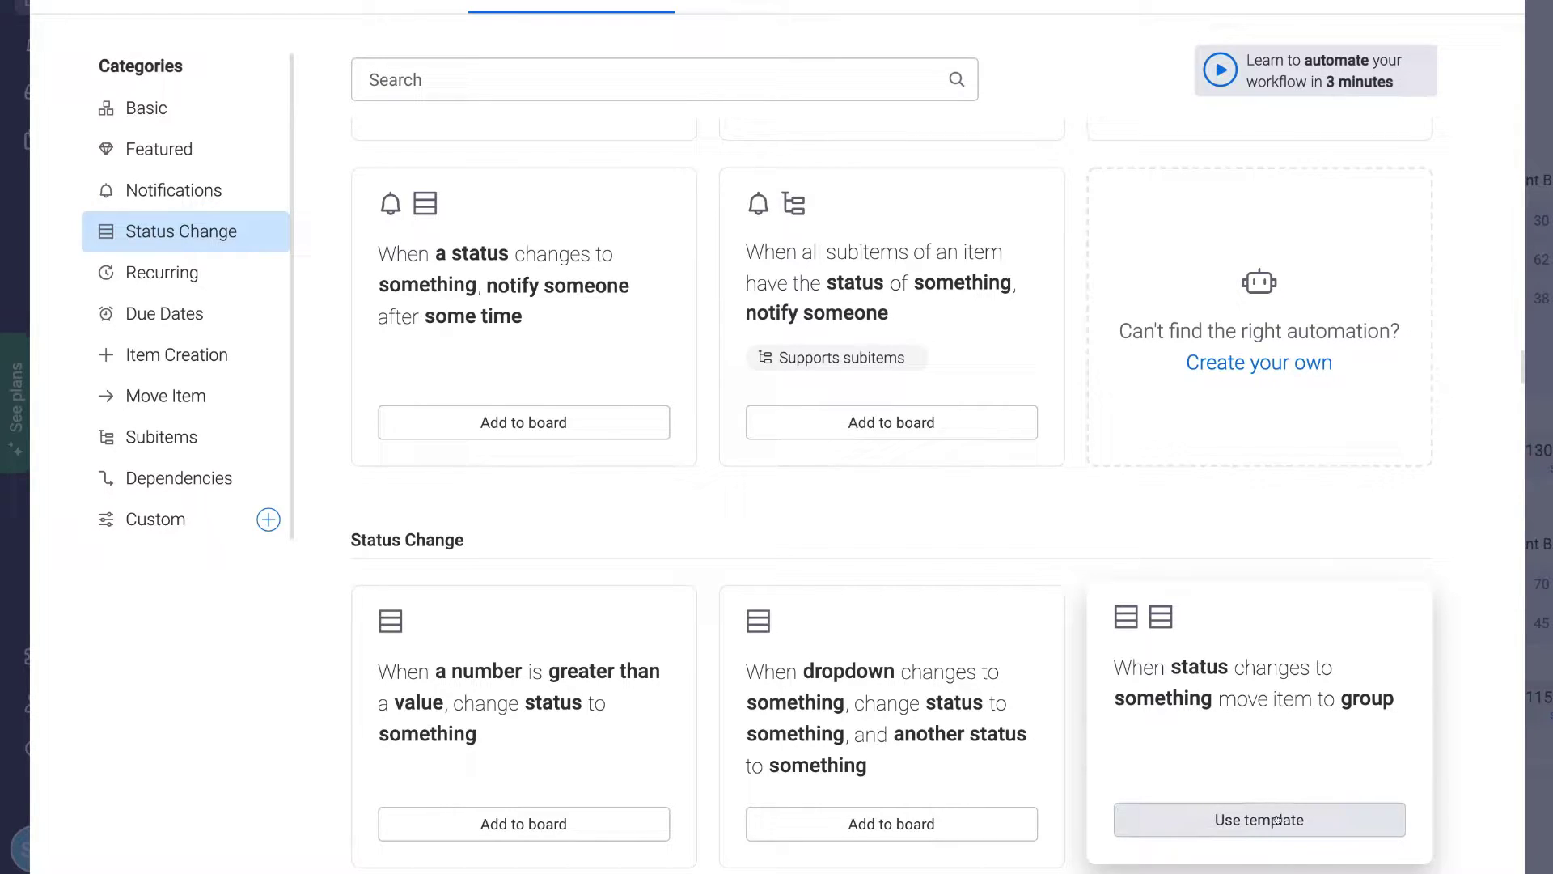
click(1325, 818)
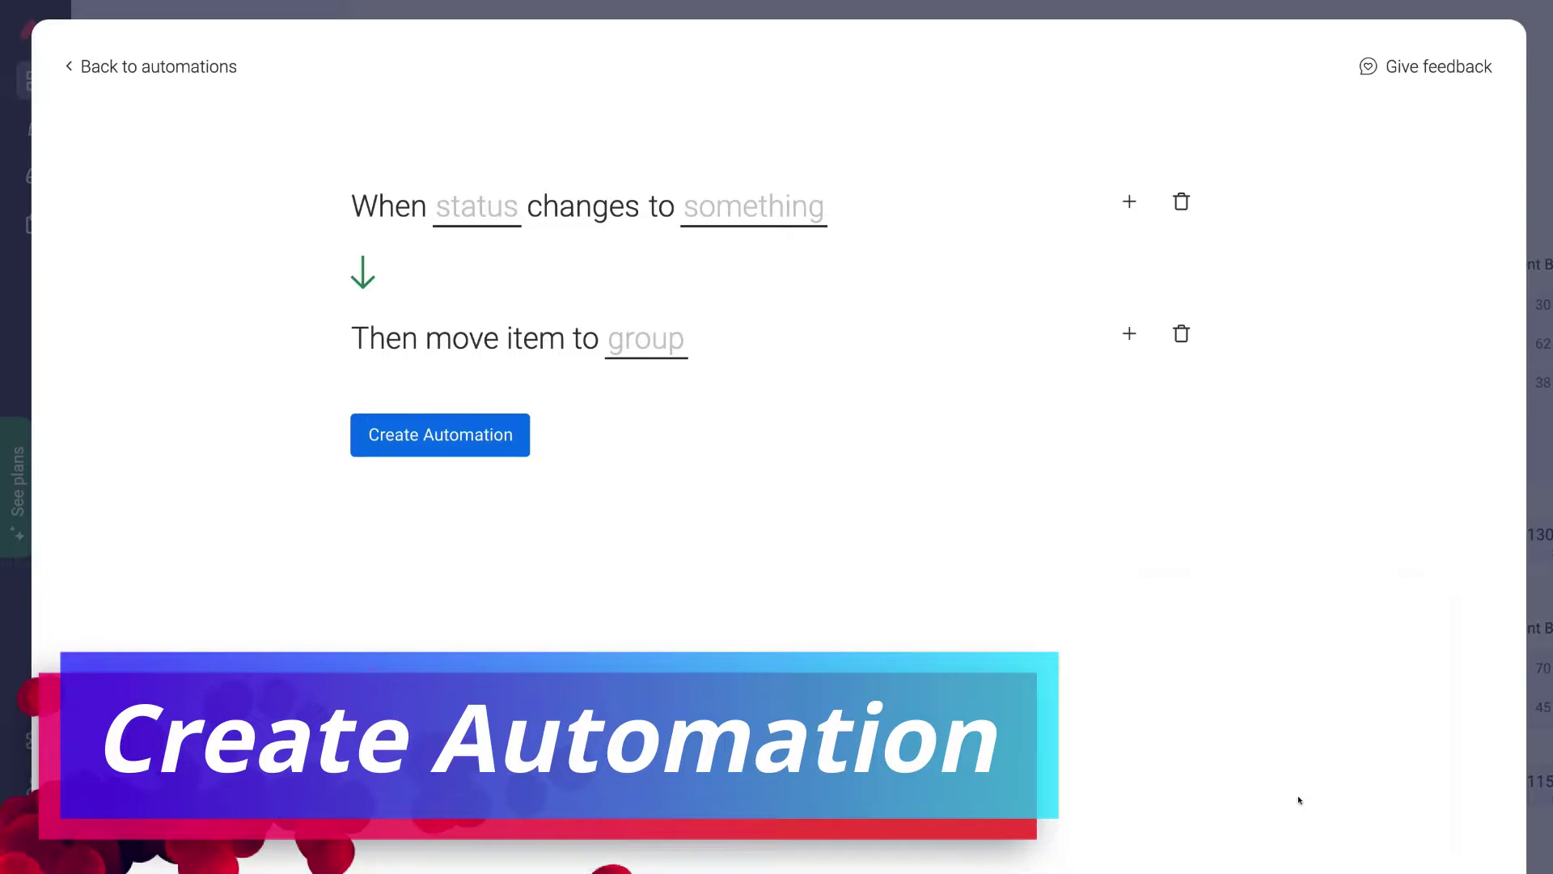
Step: Set the automation to move an item to the Finished Projects group when its Status column changes to Done
click(467, 213)
click(544, 293)
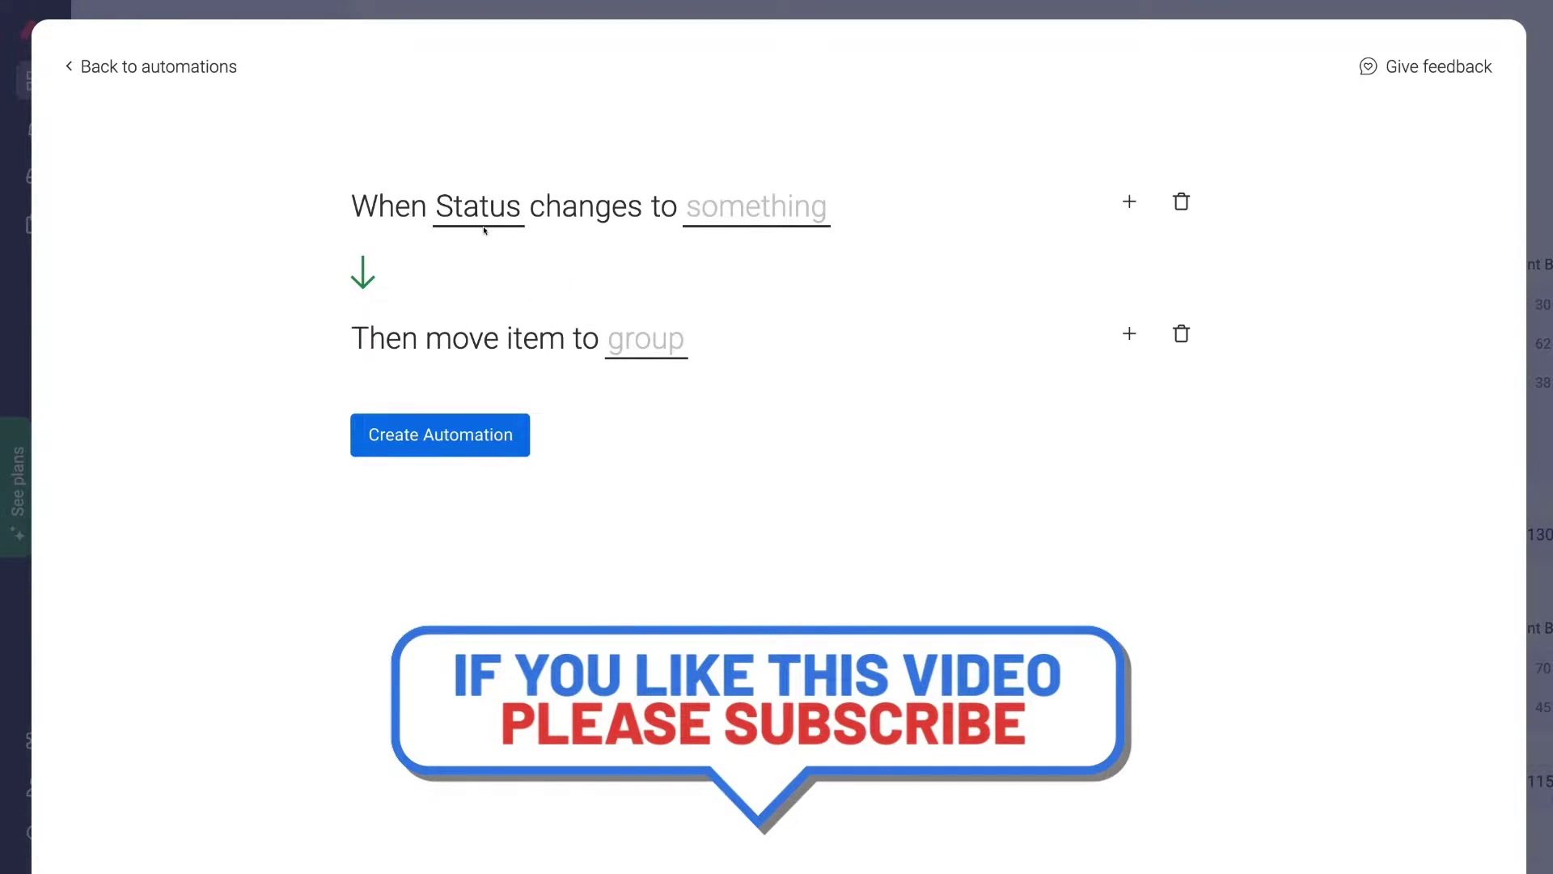
click(734, 216)
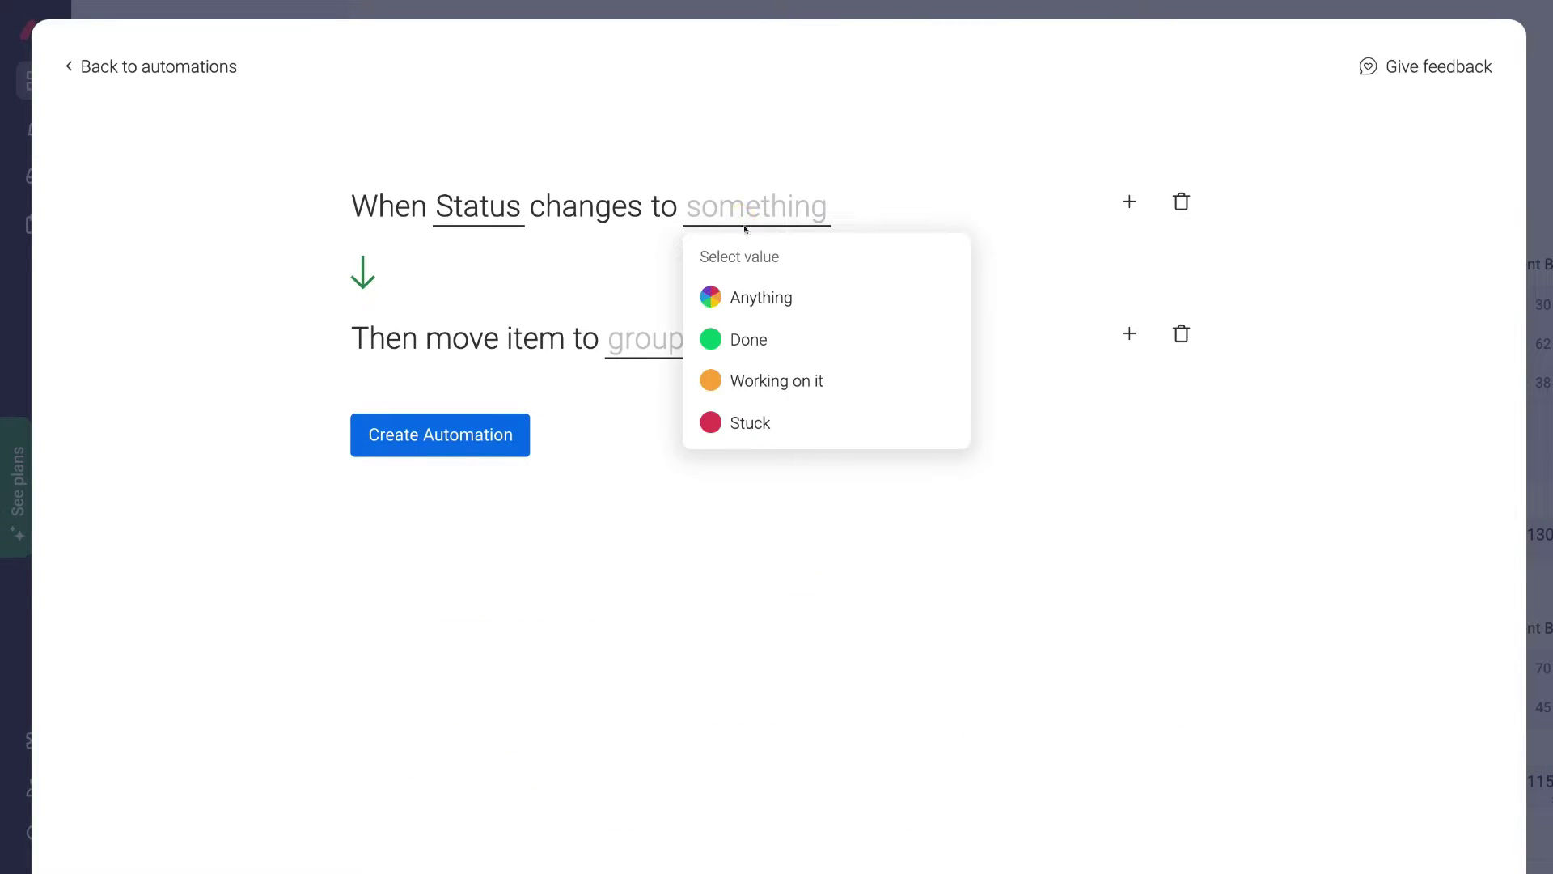
click(796, 331)
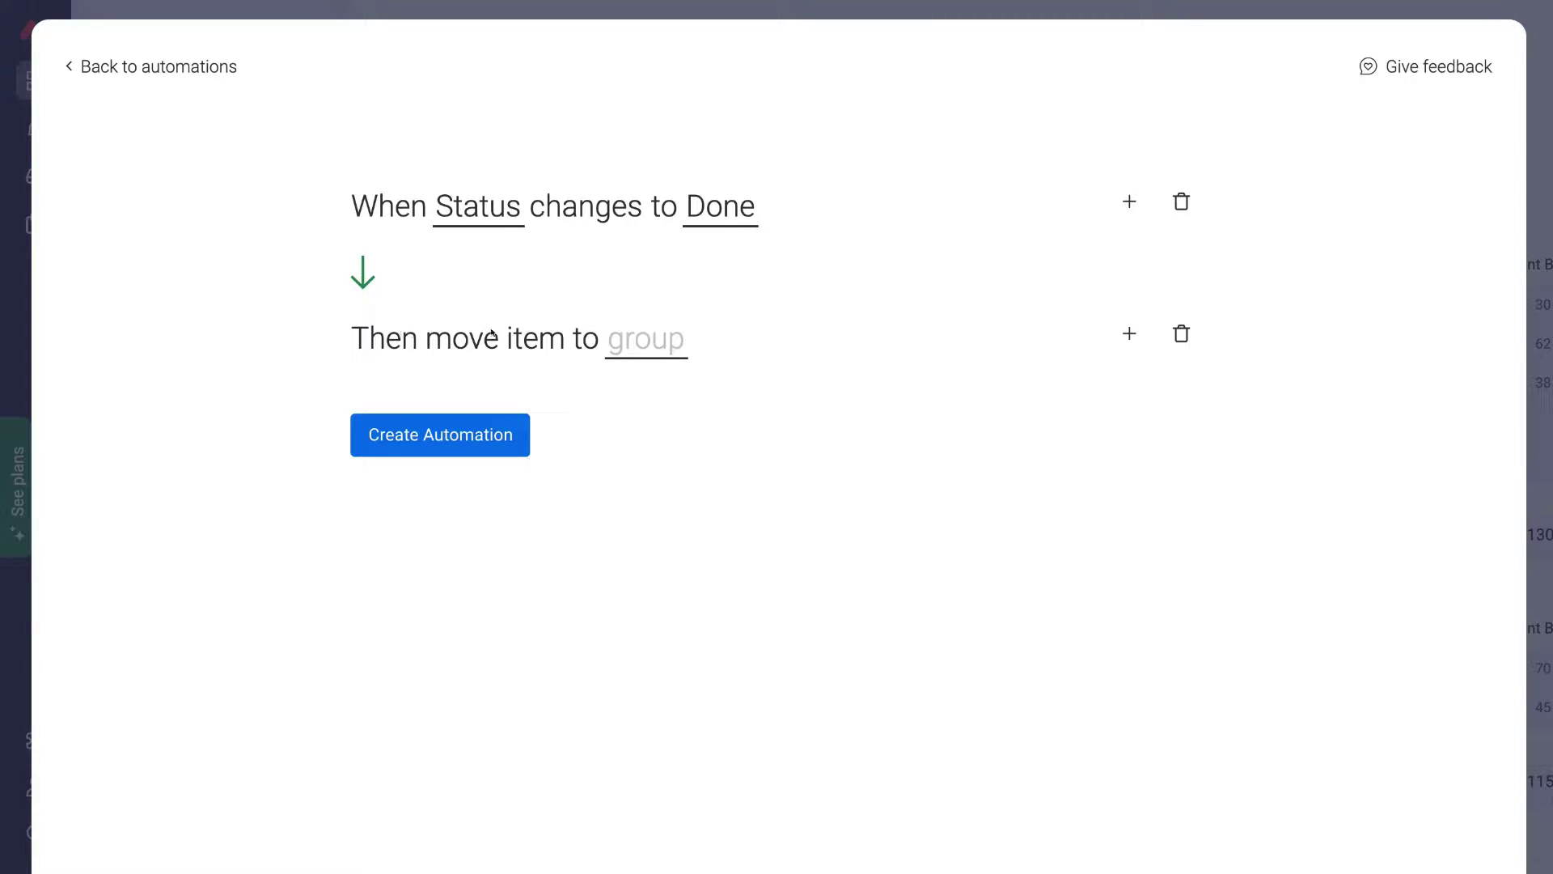
click(629, 334)
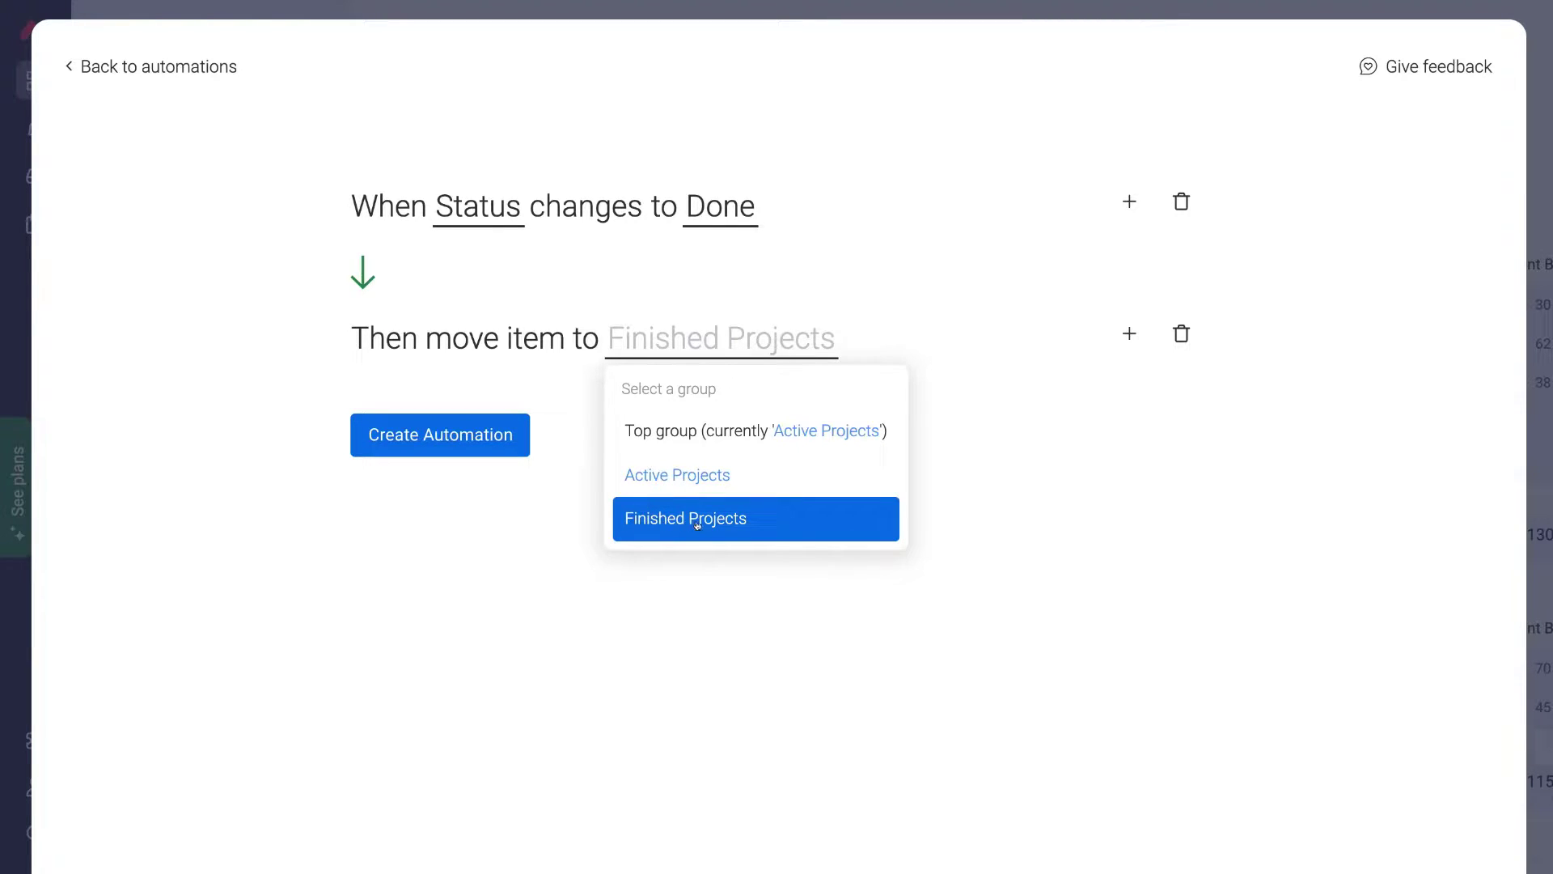
click(771, 518)
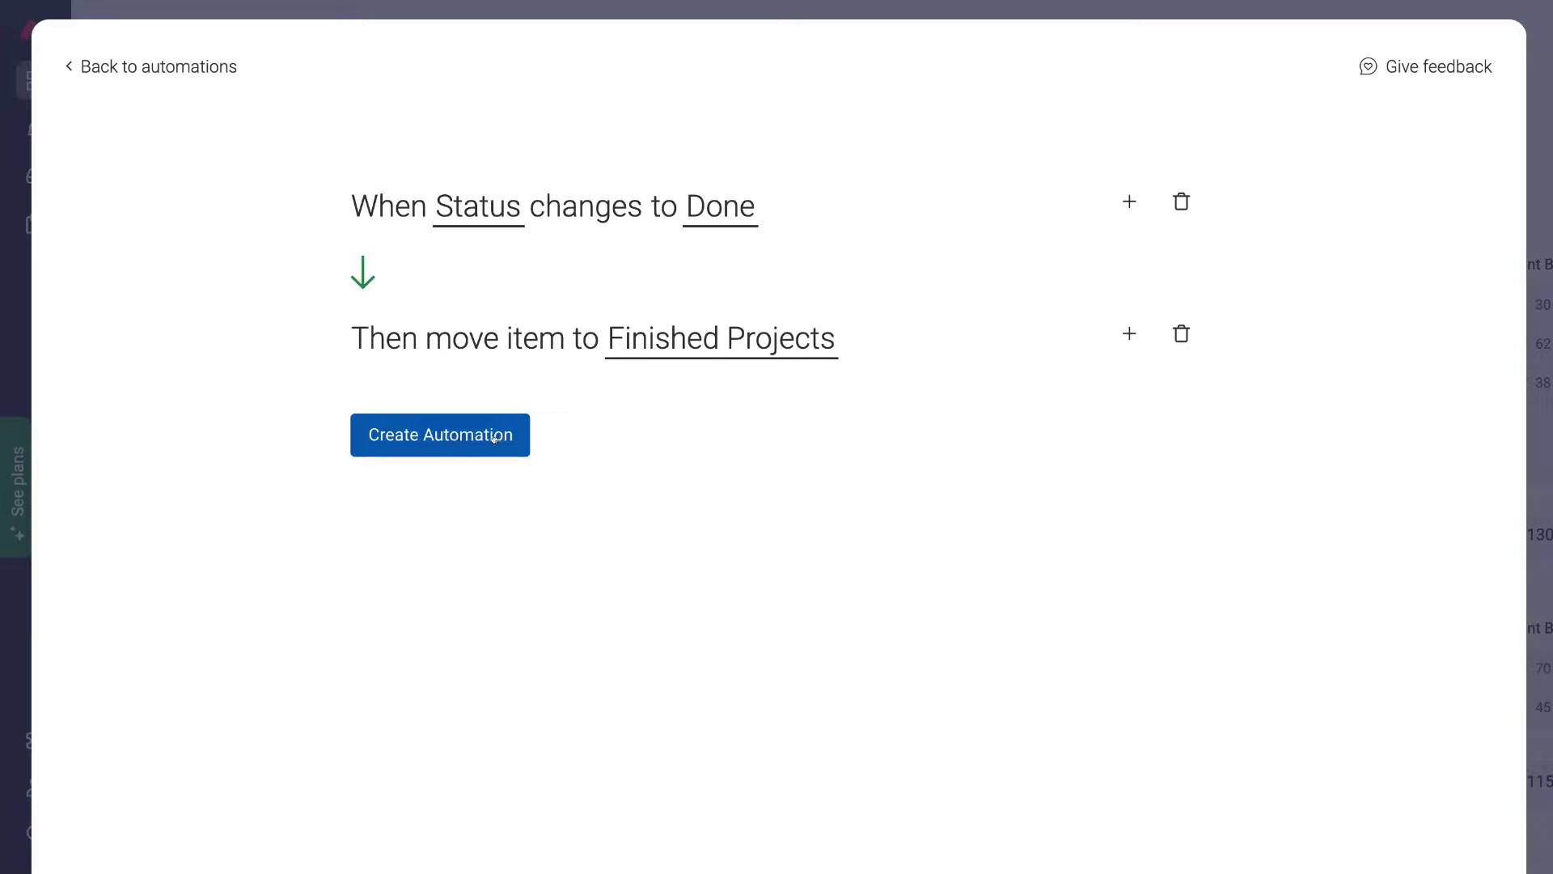
Step: Add a follow-up notify action with the message "The {project's name} has been completed."
click(1124, 335)
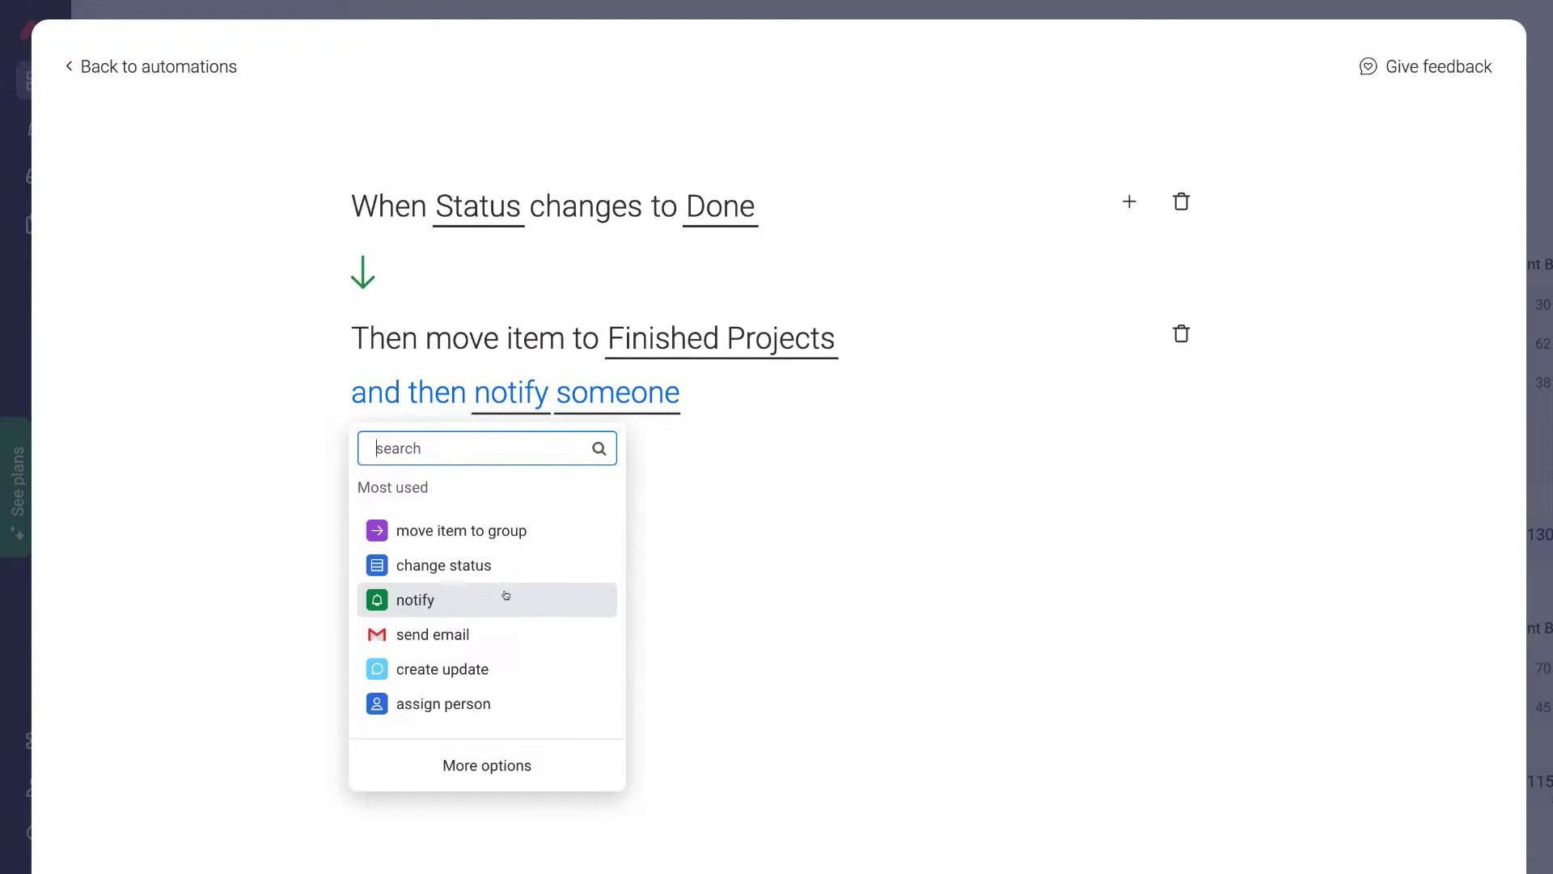
click(453, 597)
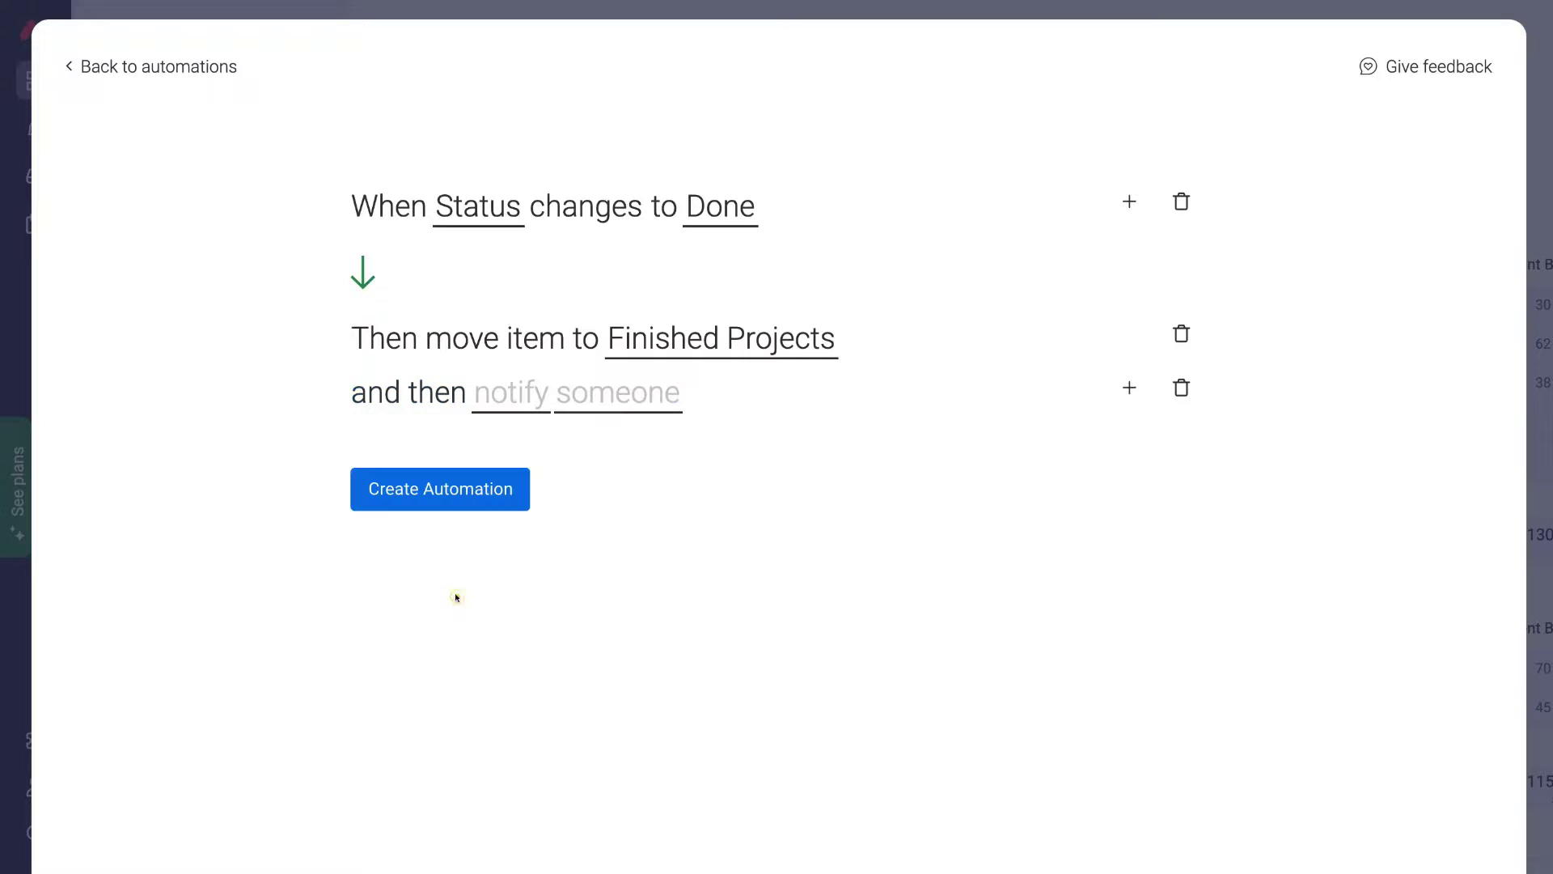
click(499, 396)
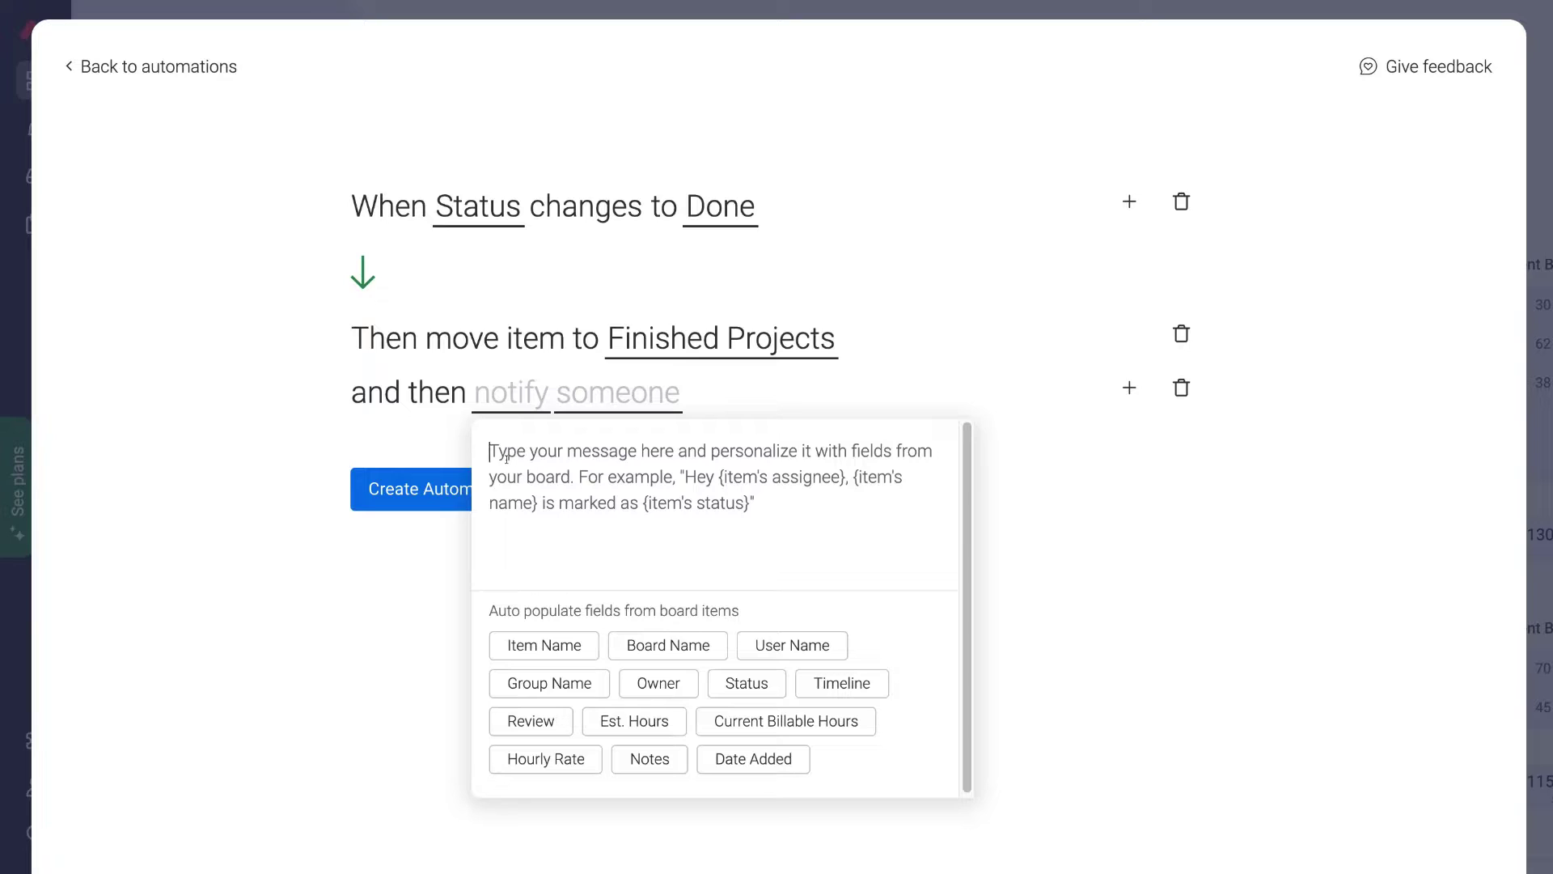
text(The {project's name} has been completed.)
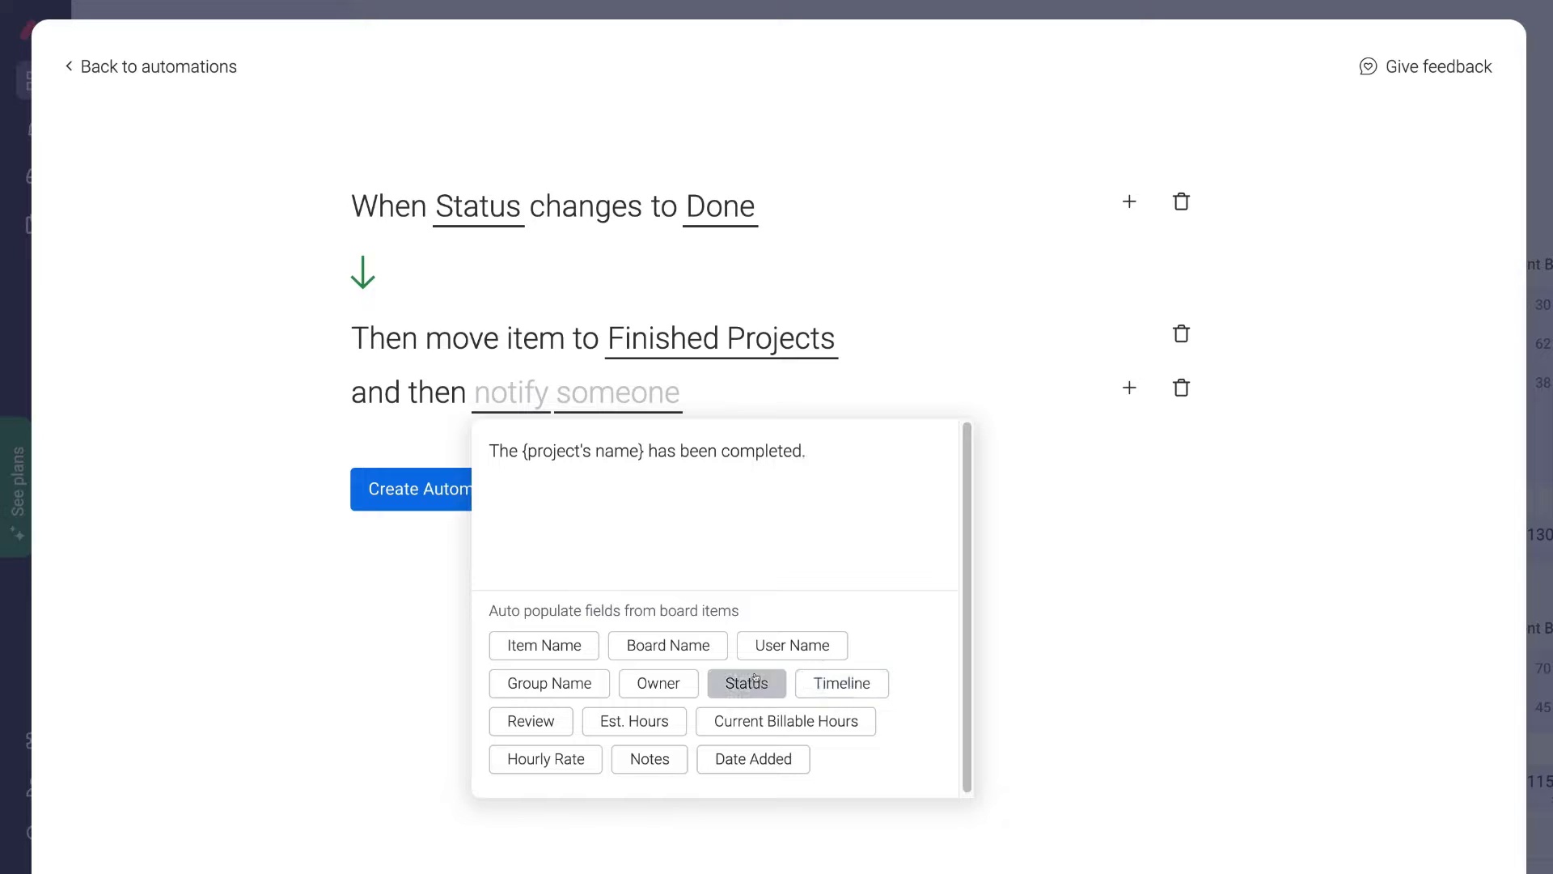
click(1025, 494)
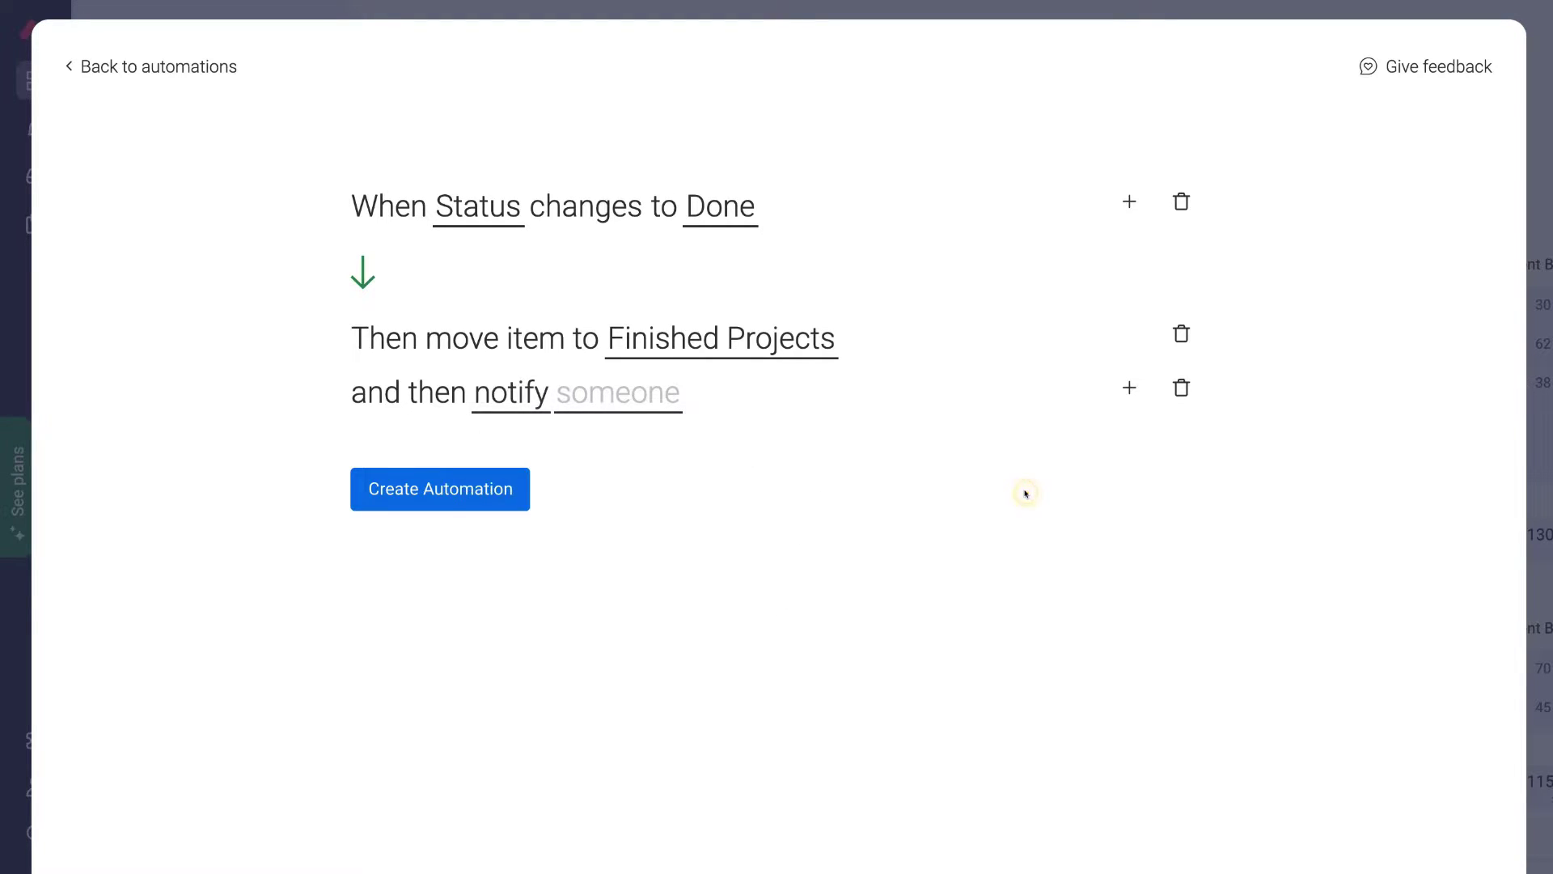
Step: Choose the listed team member as the notification recipient and create the automation
click(629, 392)
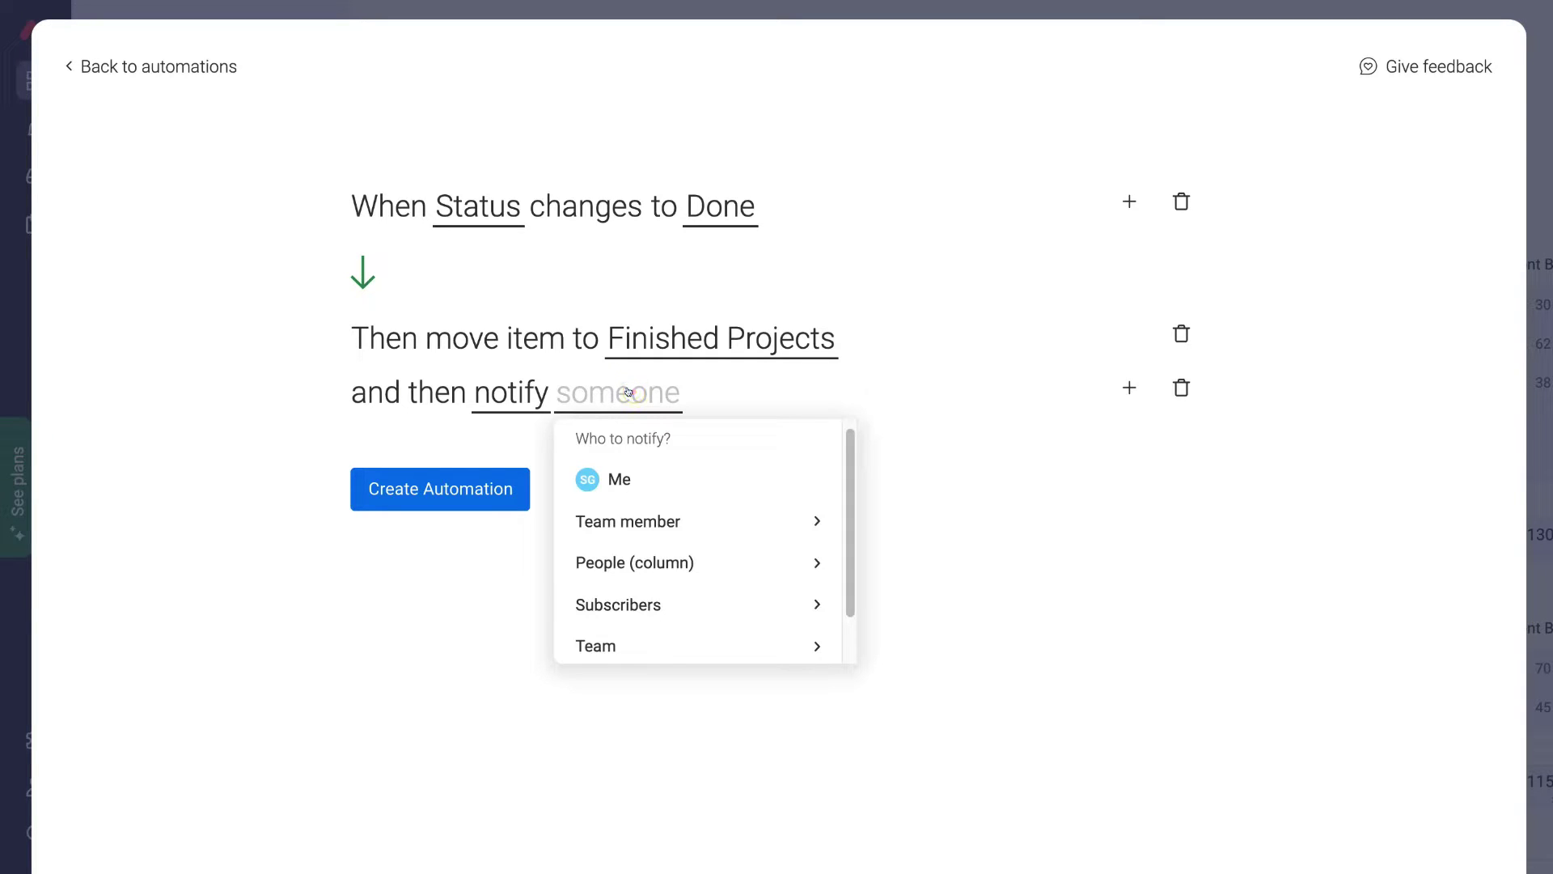
click(712, 520)
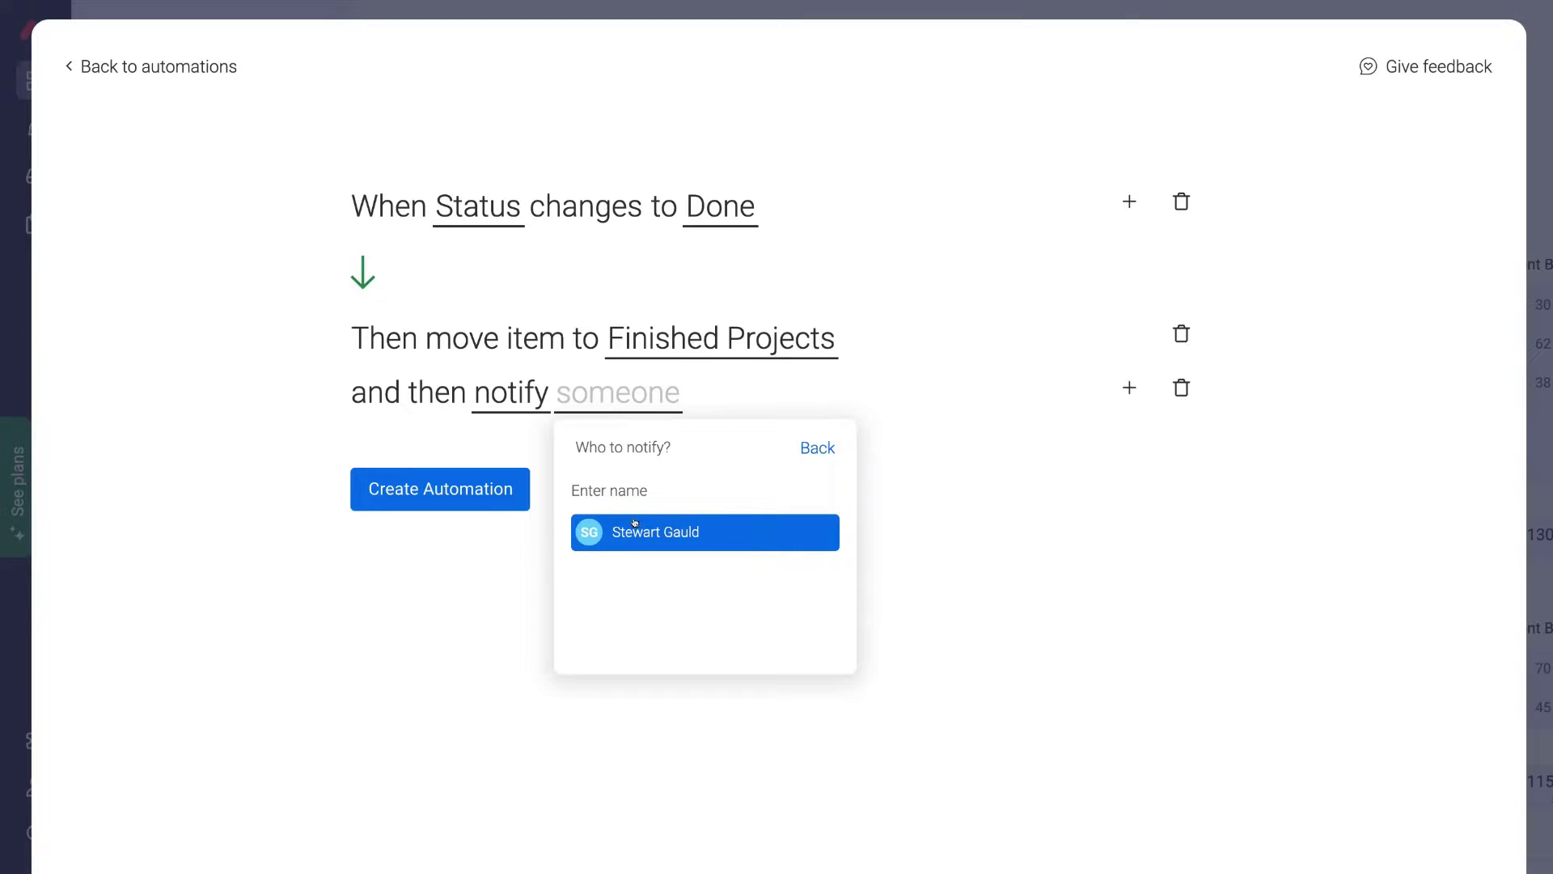
click(729, 525)
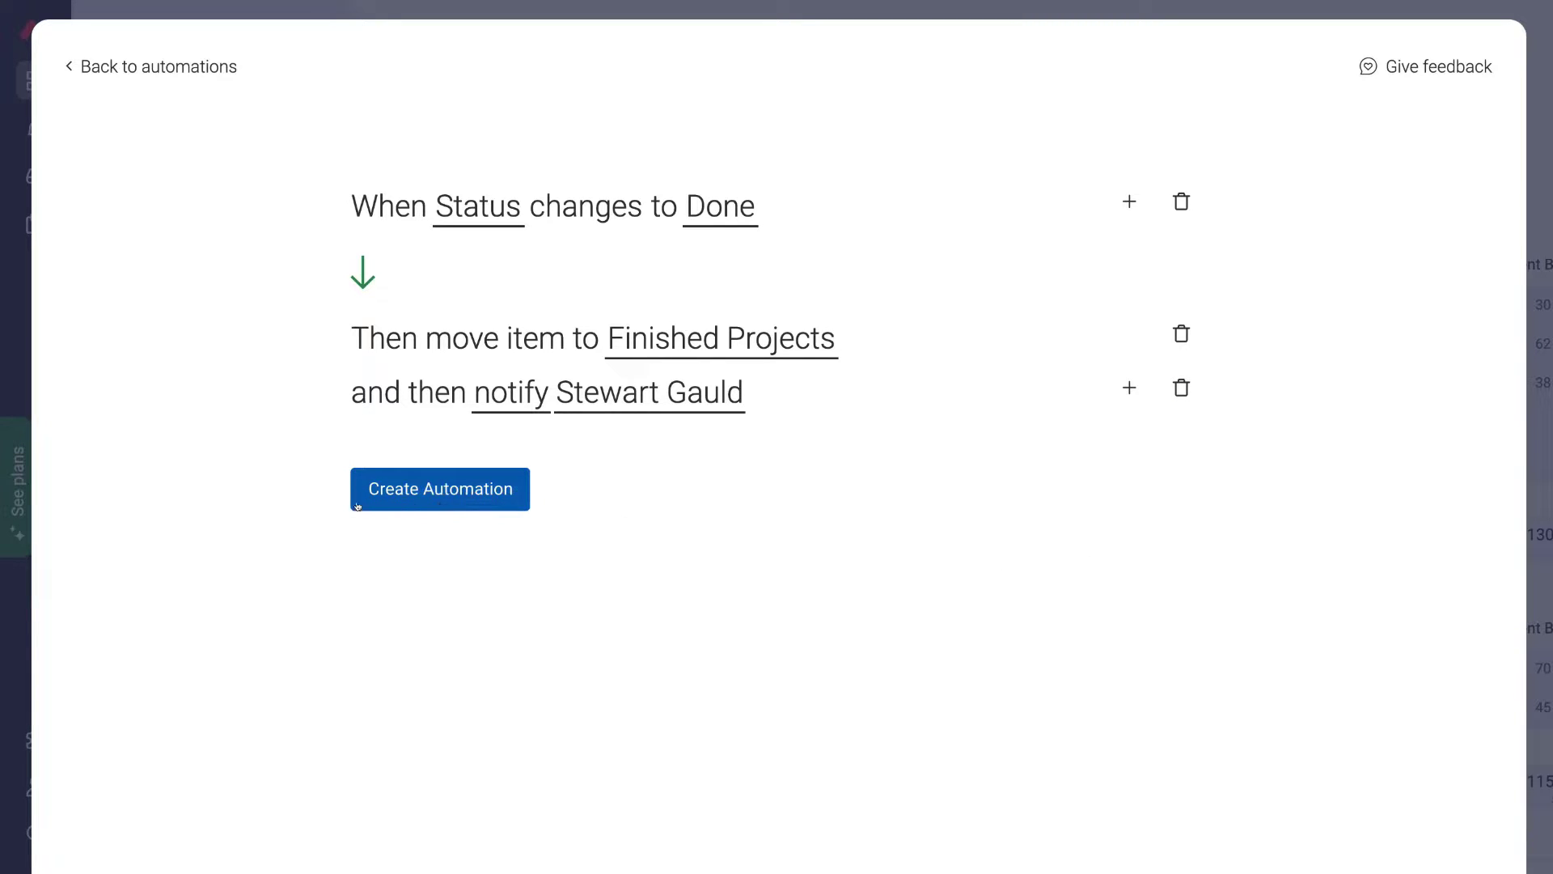
click(454, 497)
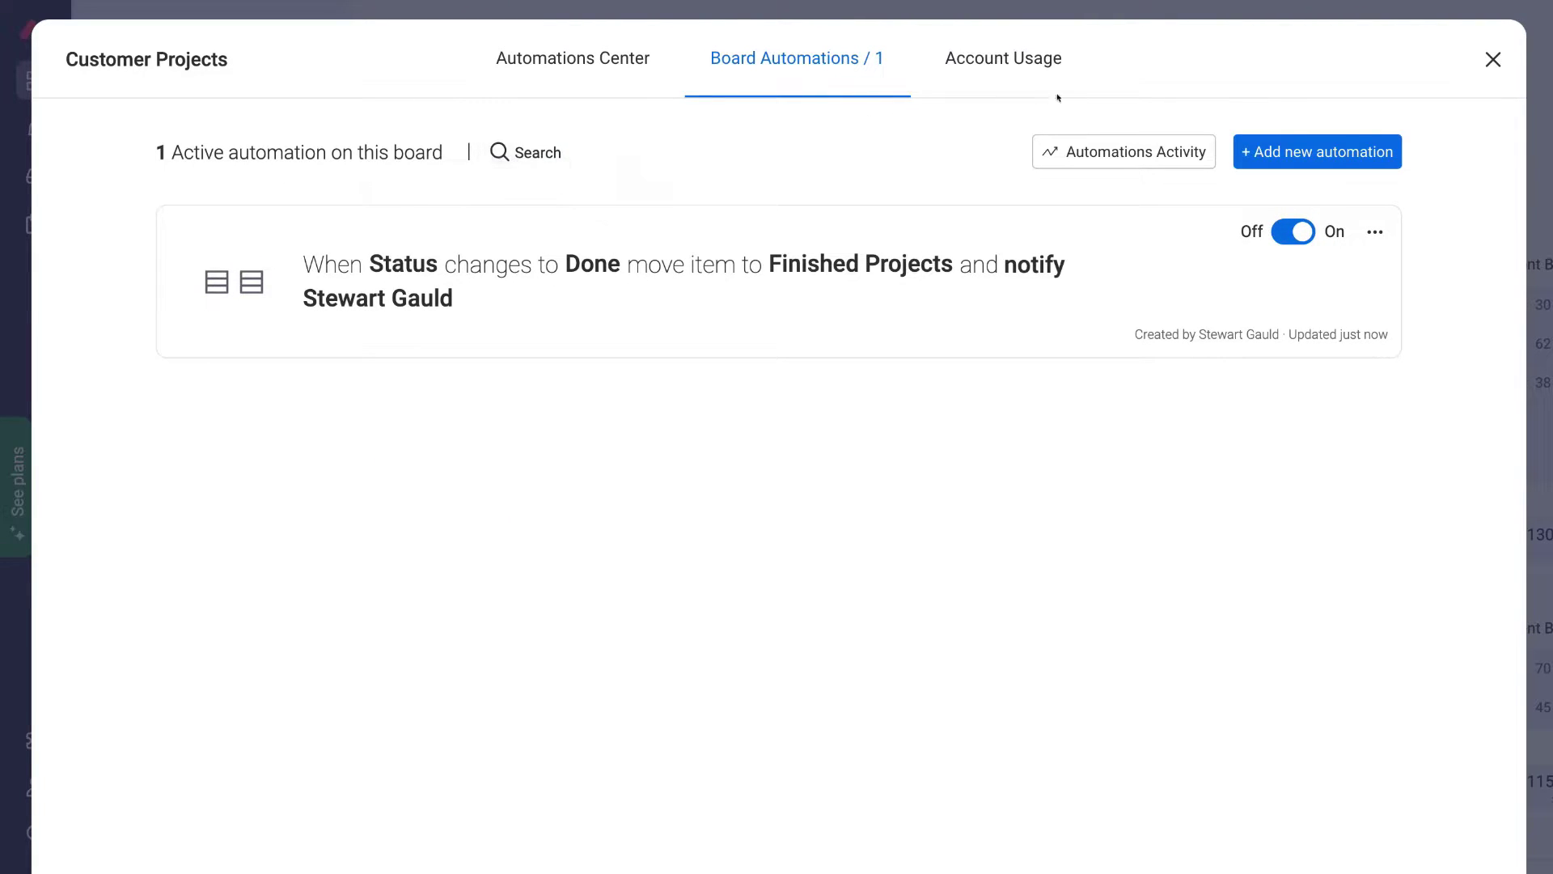
Step: Test the automation by setting Campaign management's status to Done on the board and checking the notifications
click(1492, 59)
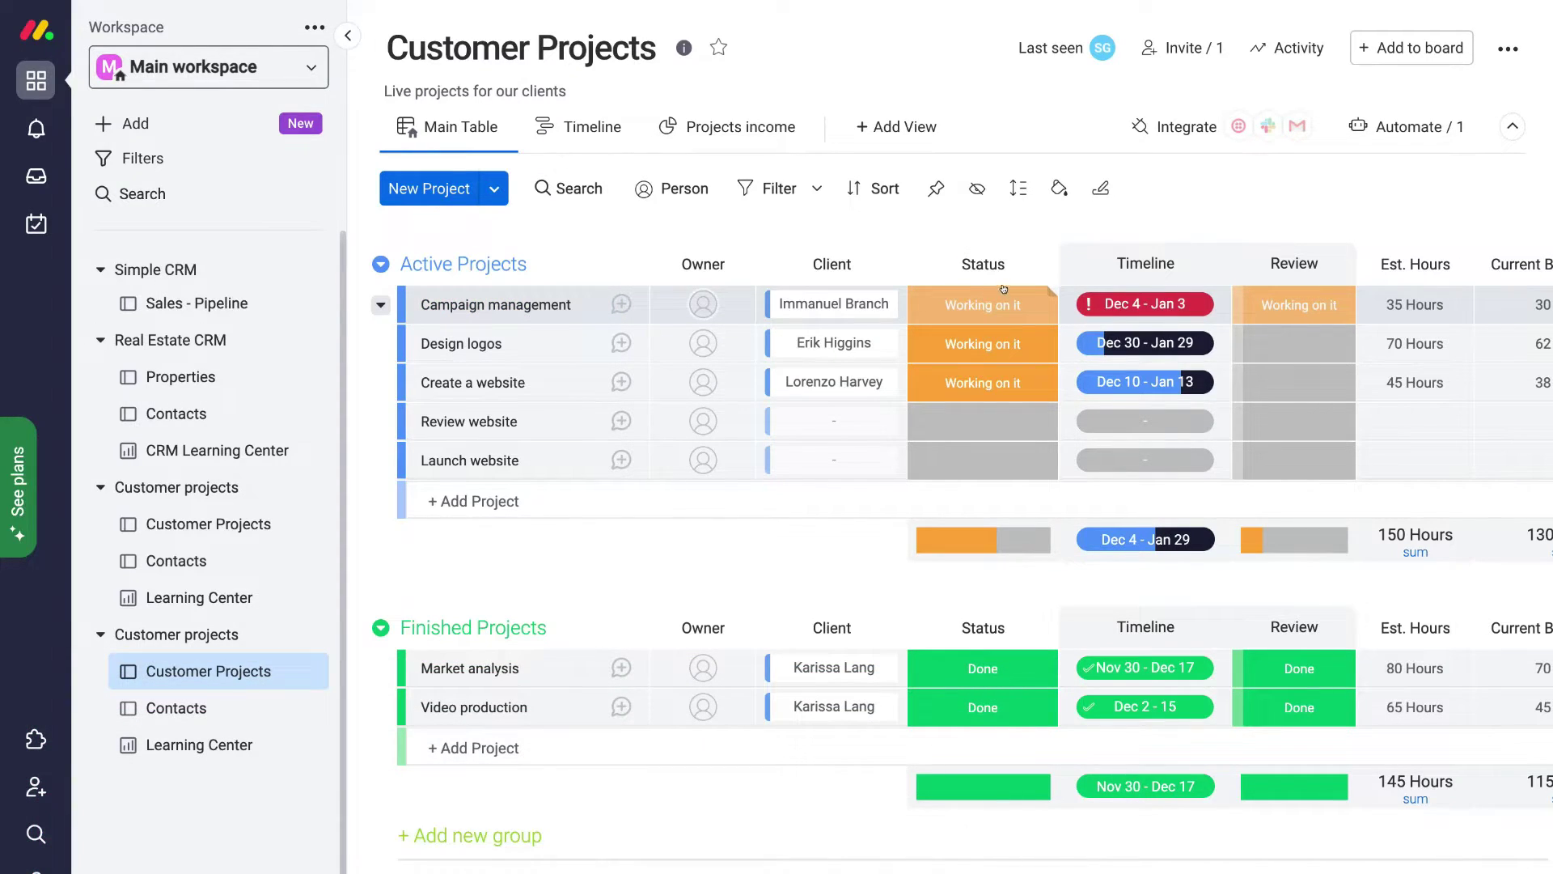
click(951, 302)
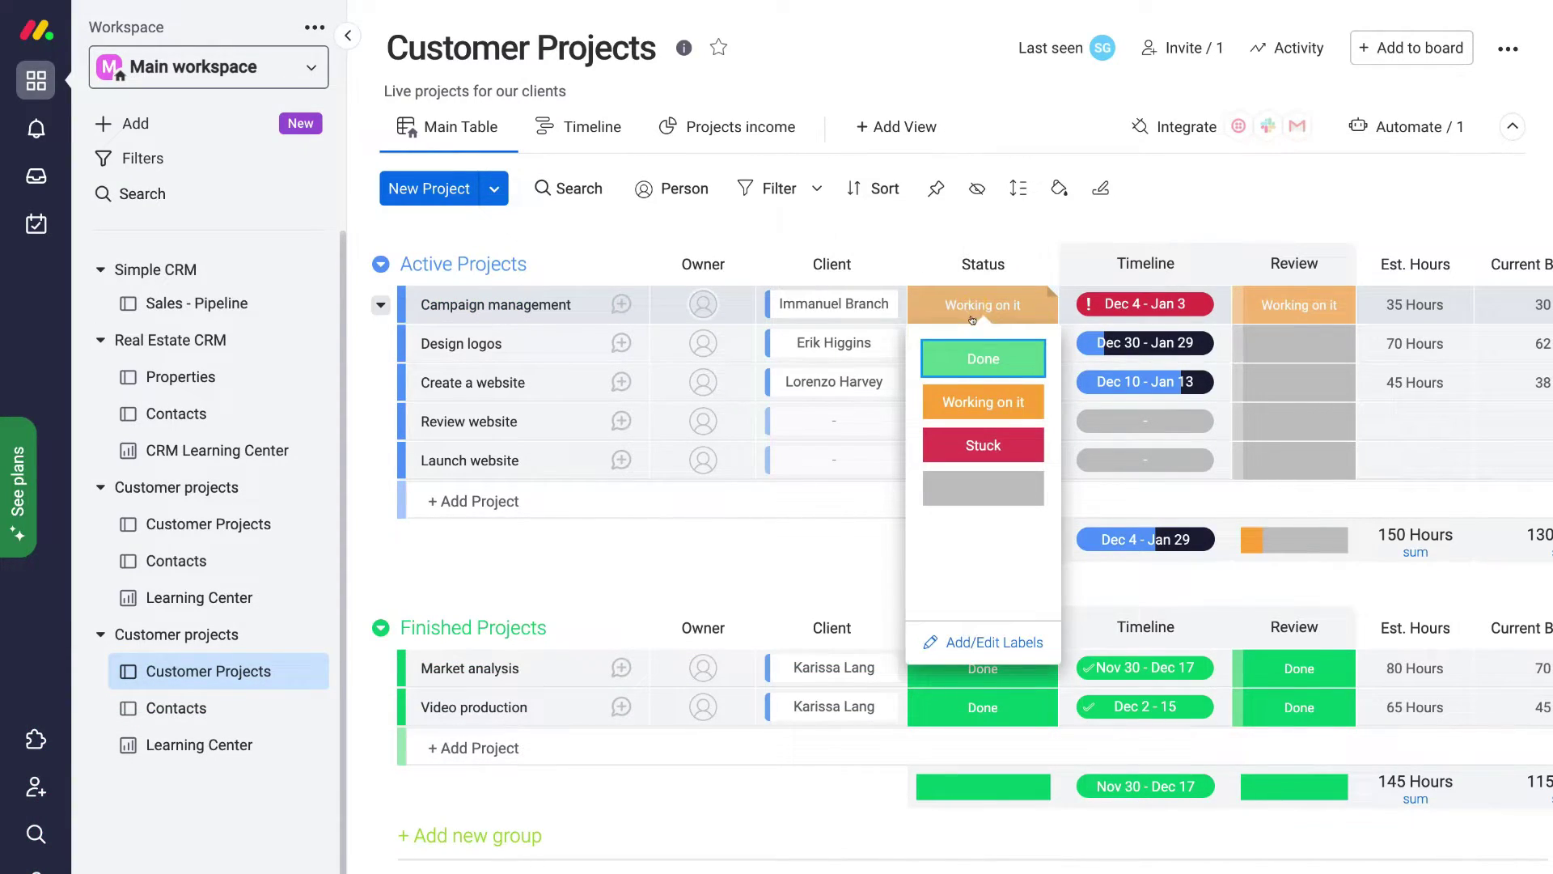
click(972, 350)
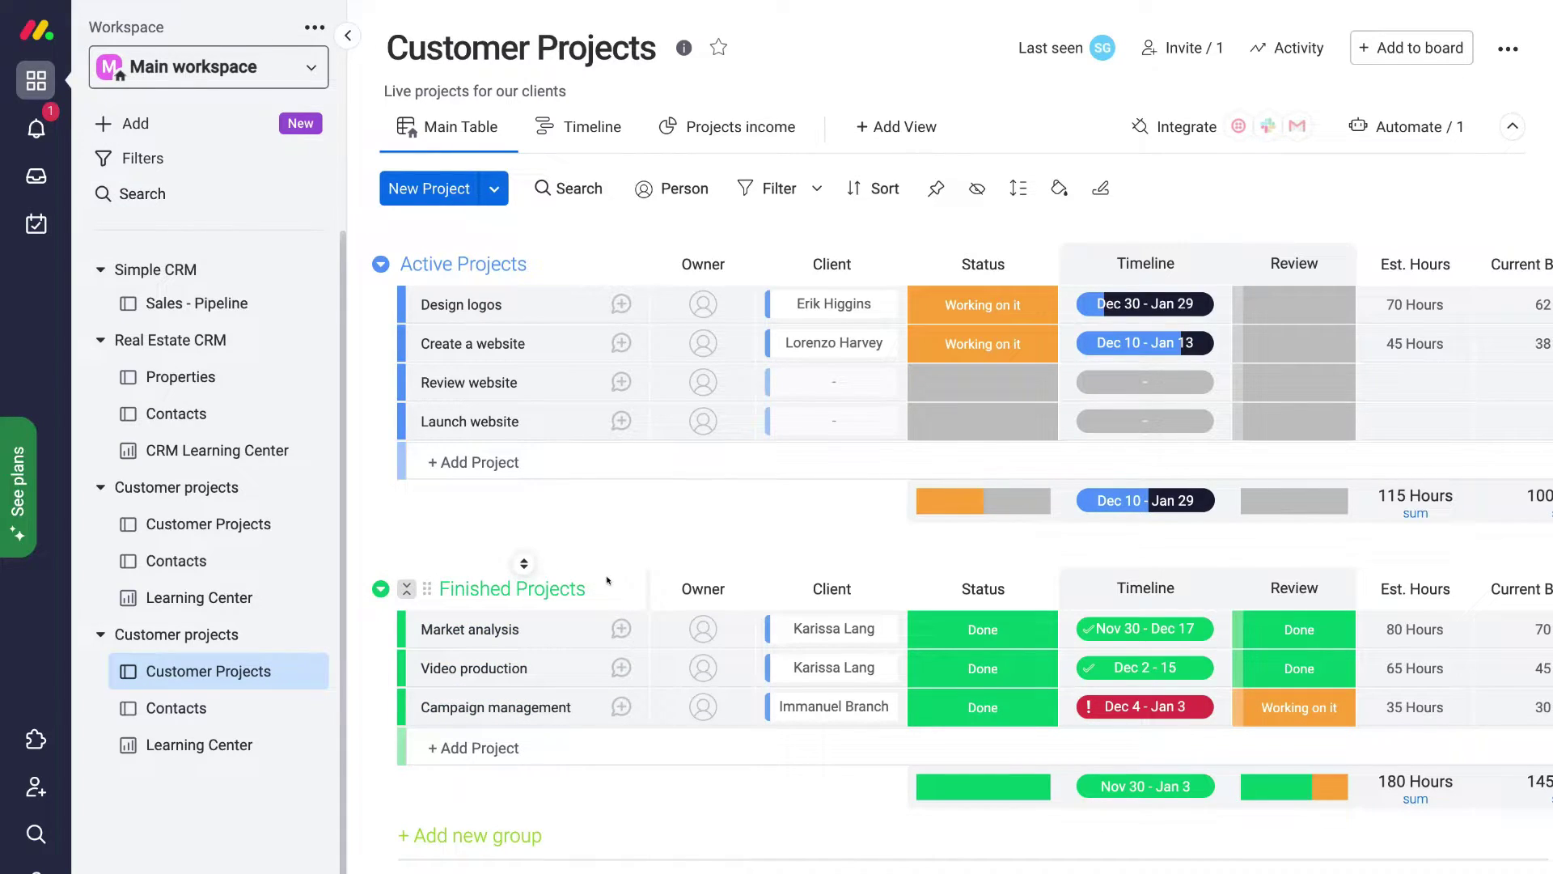
click(36, 129)
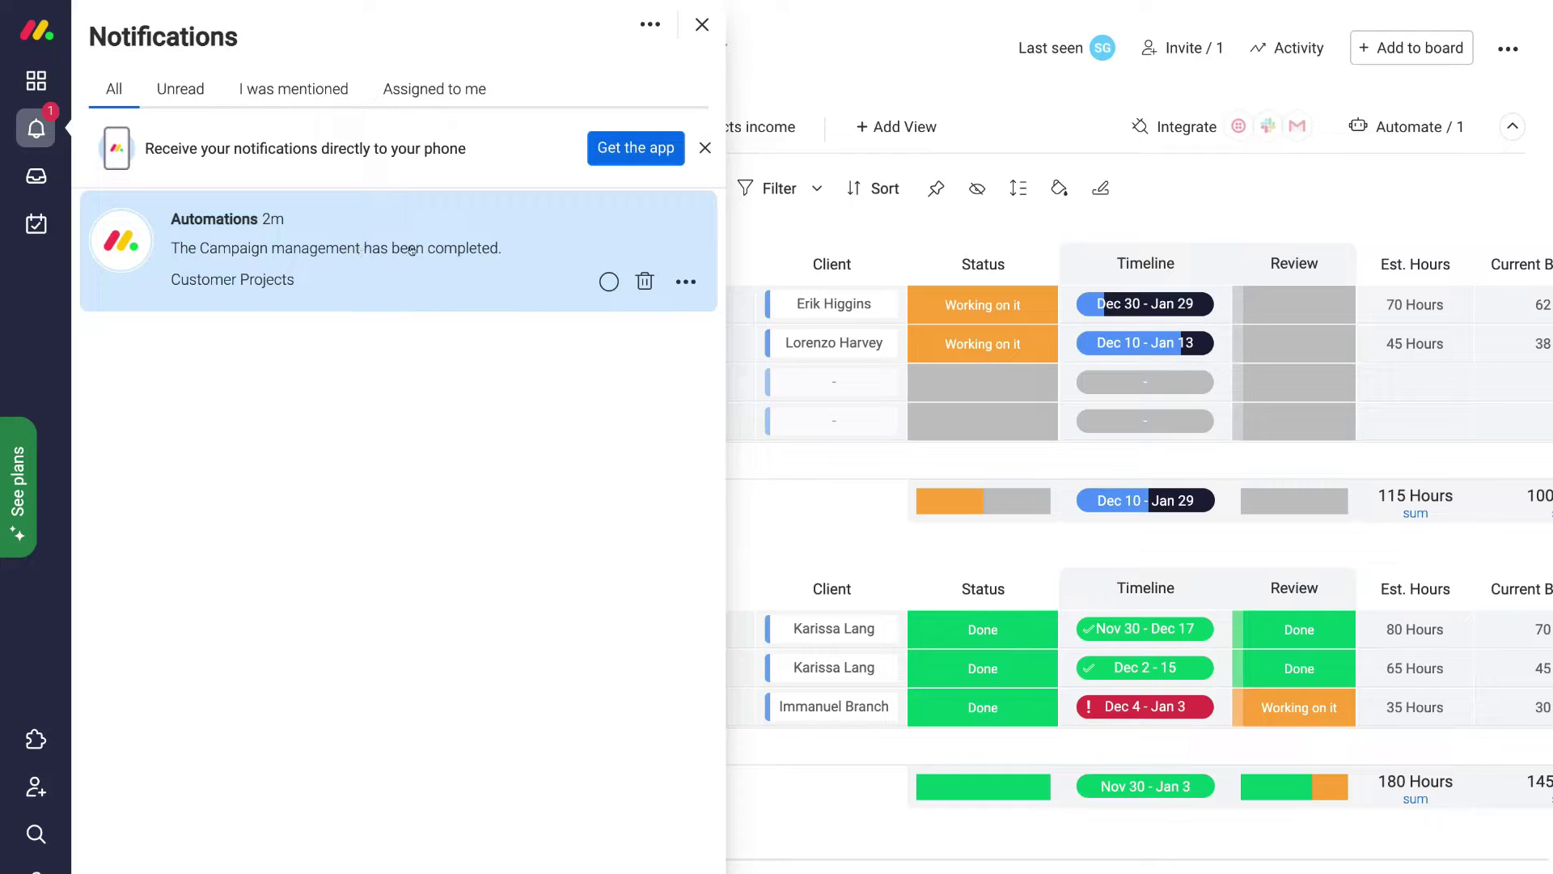
click(702, 25)
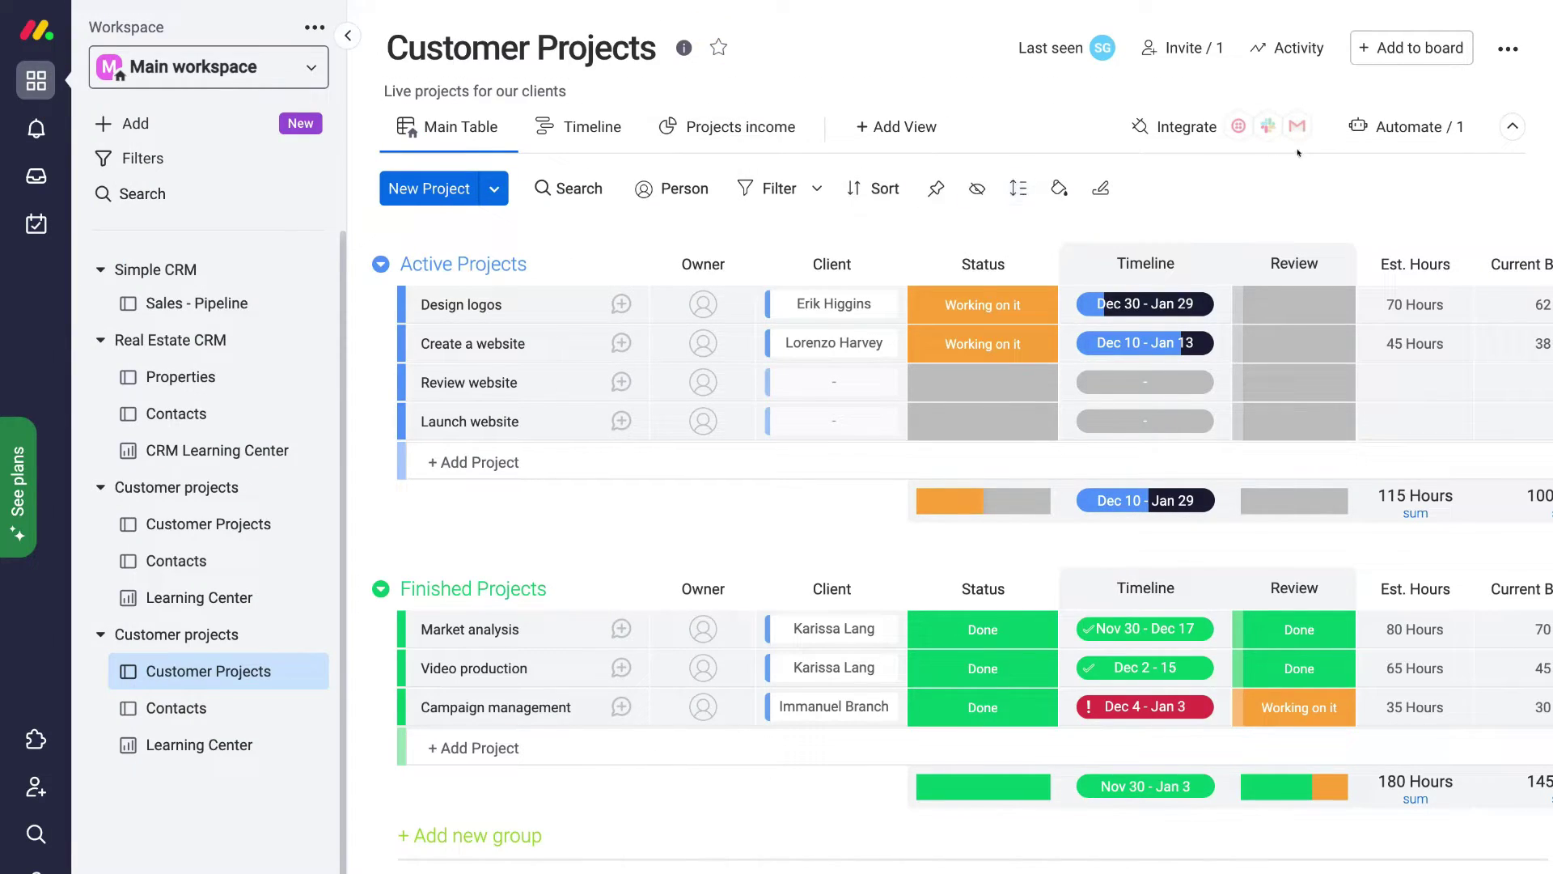
Step: Examine the board's automations, the automation categories and the blank custom automation builder without creating anything
click(1388, 128)
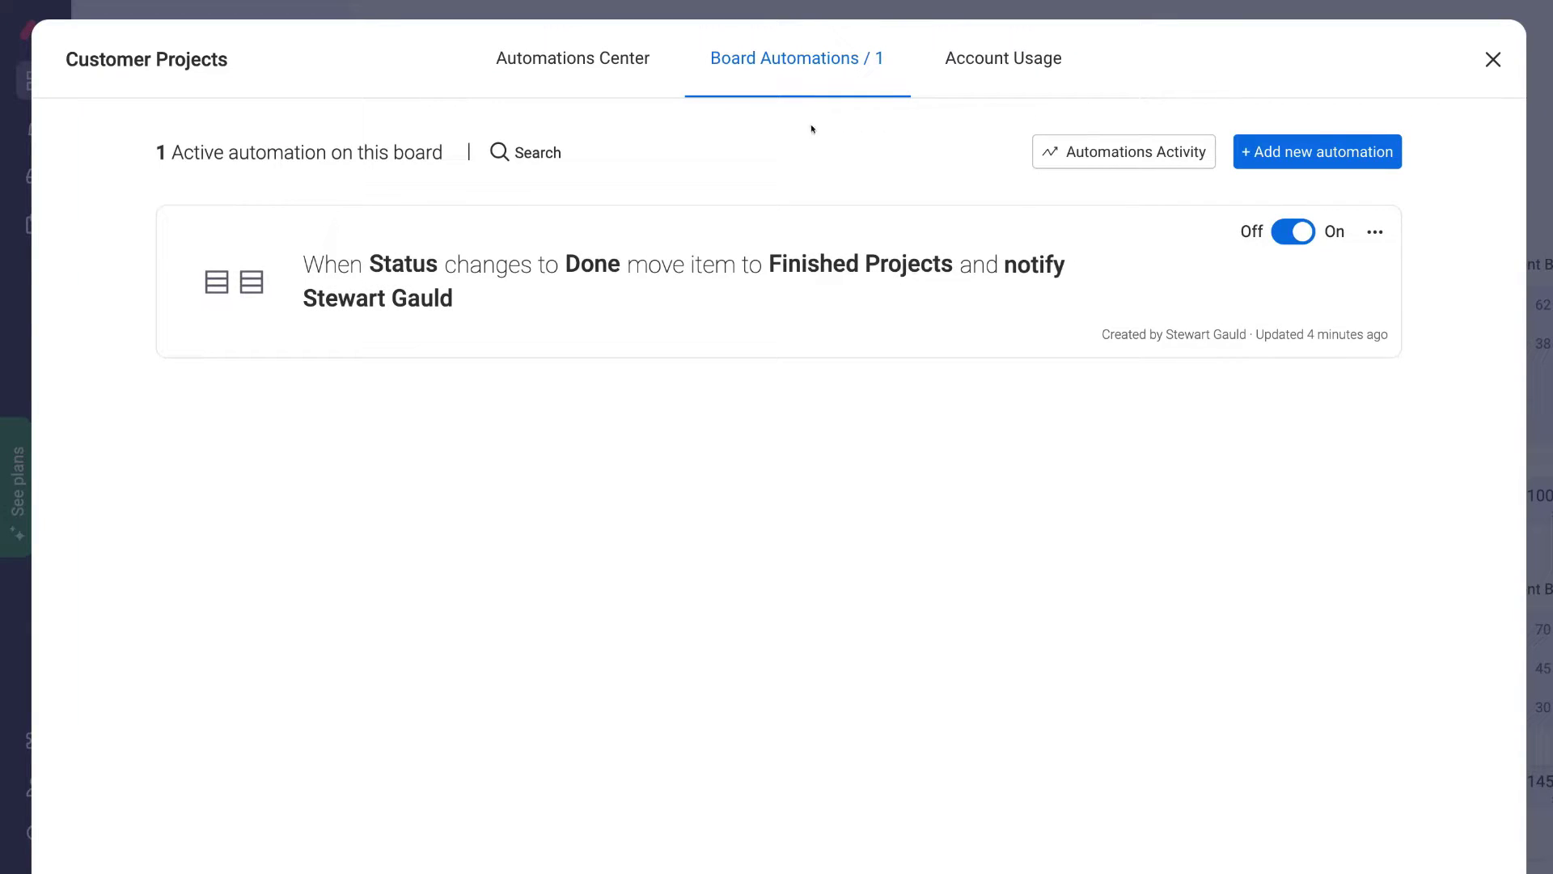
click(578, 60)
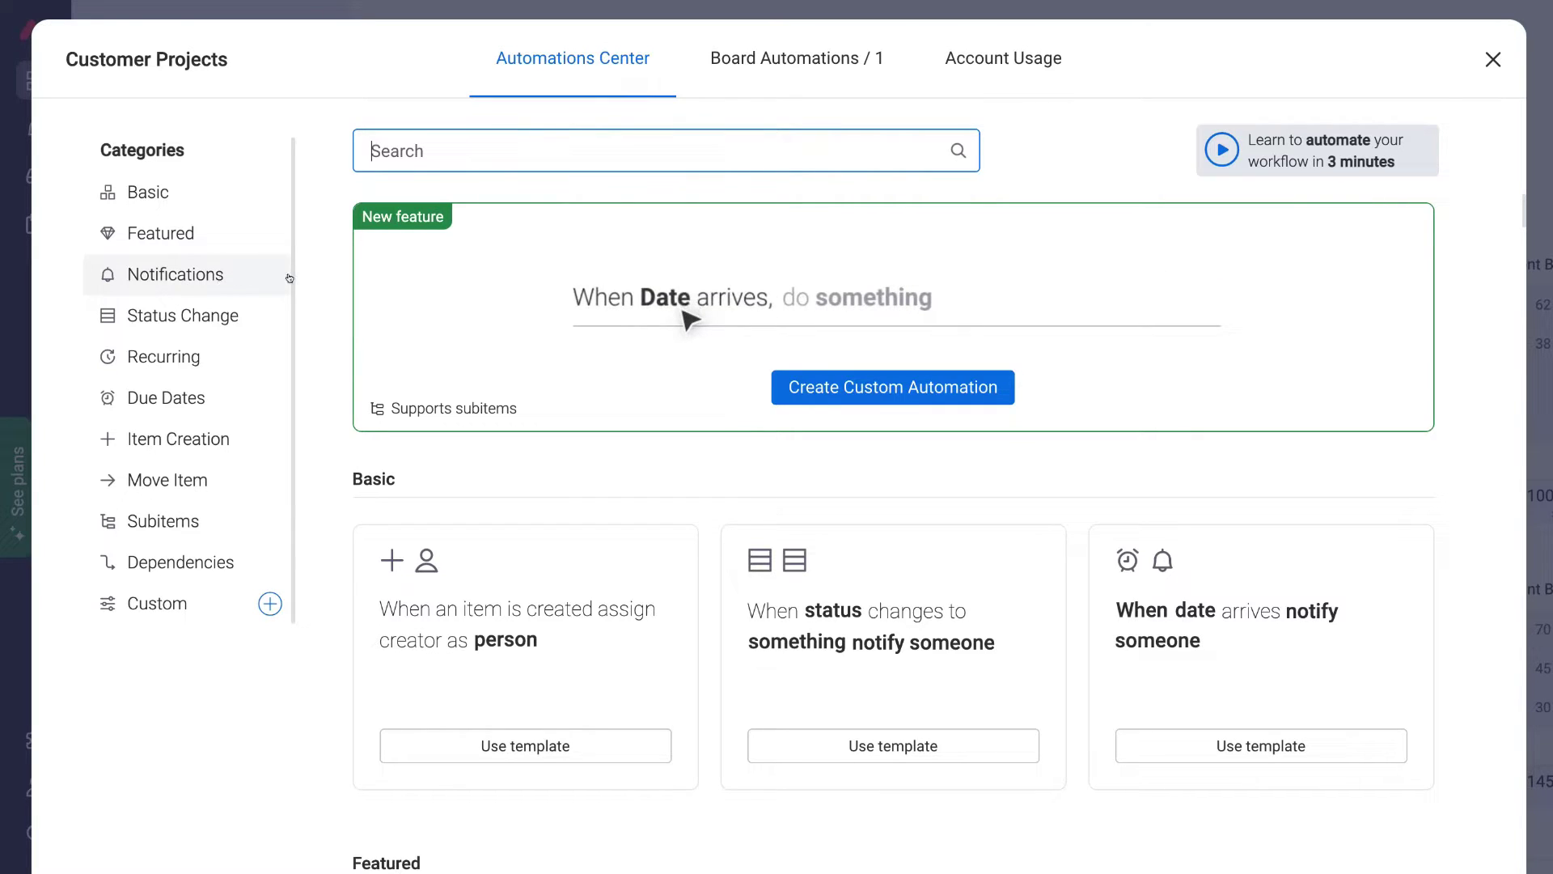
click(856, 386)
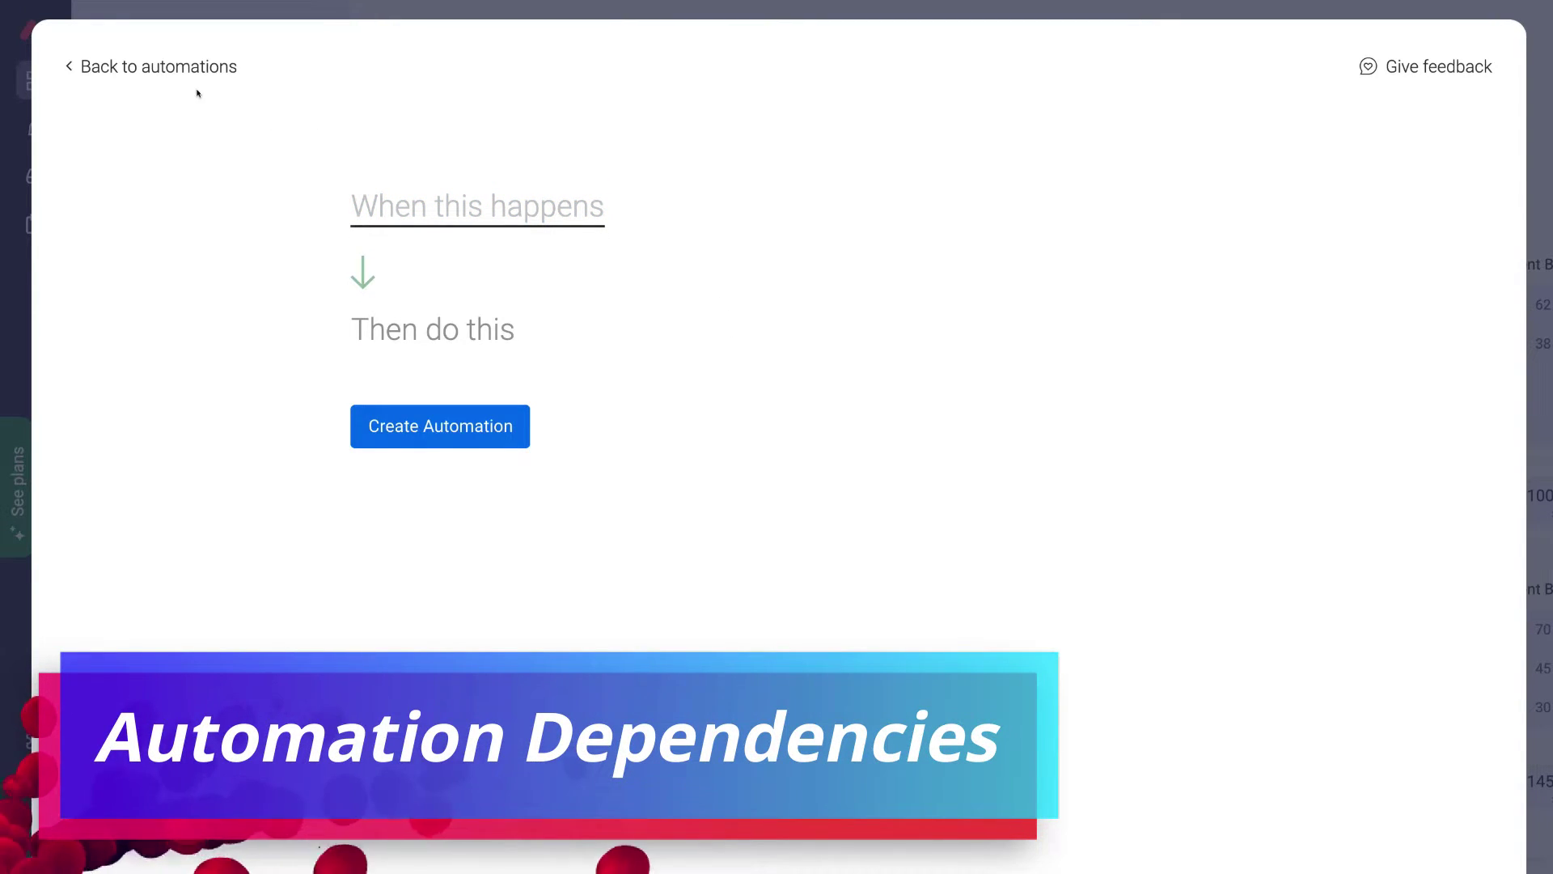
click(163, 71)
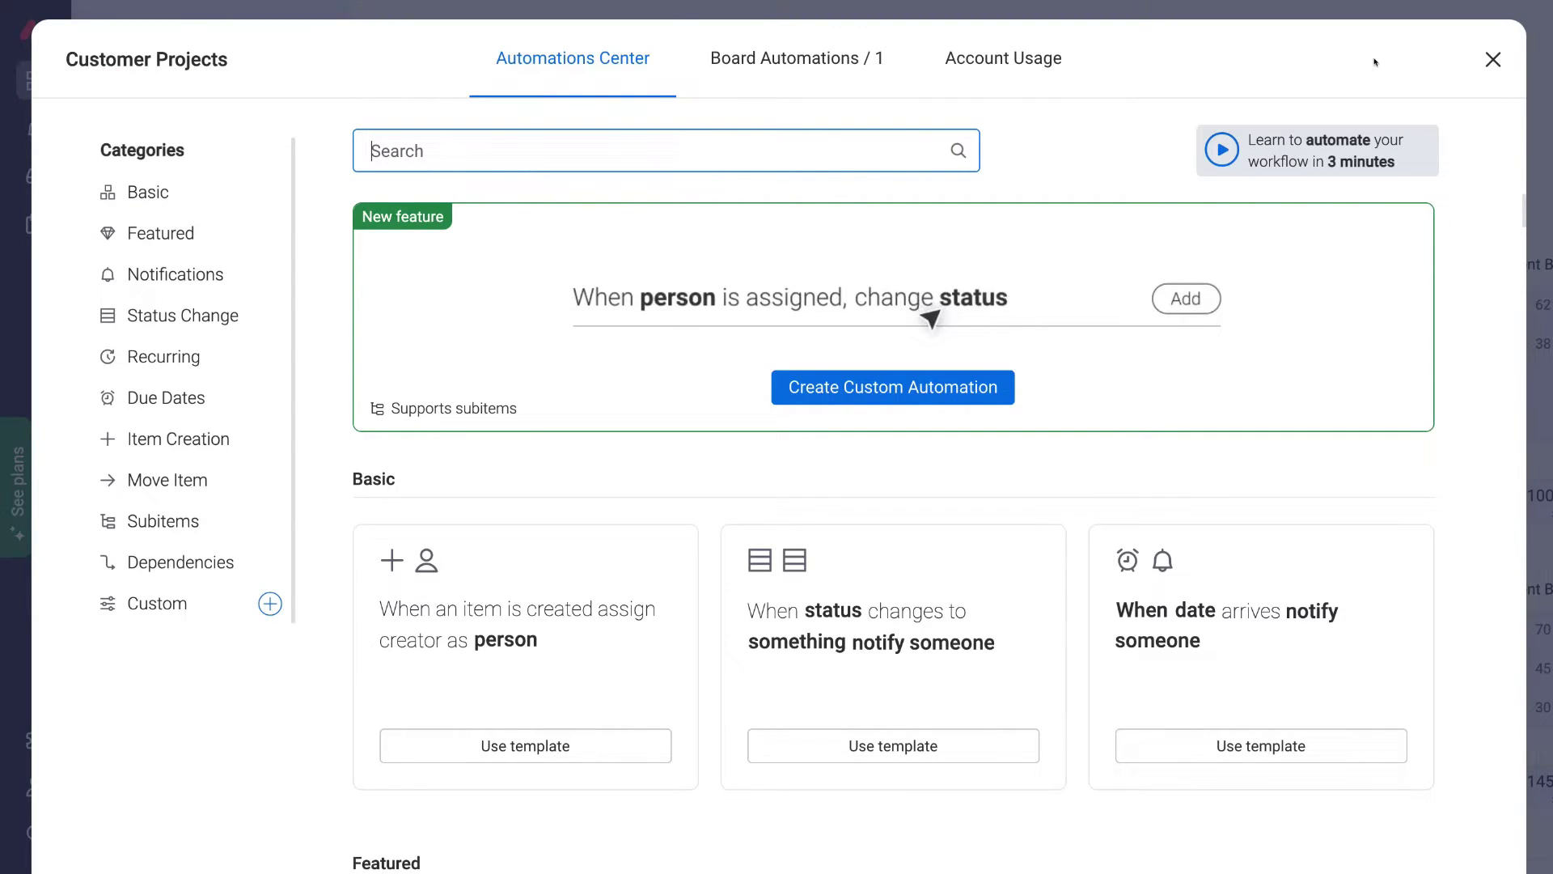
click(1488, 58)
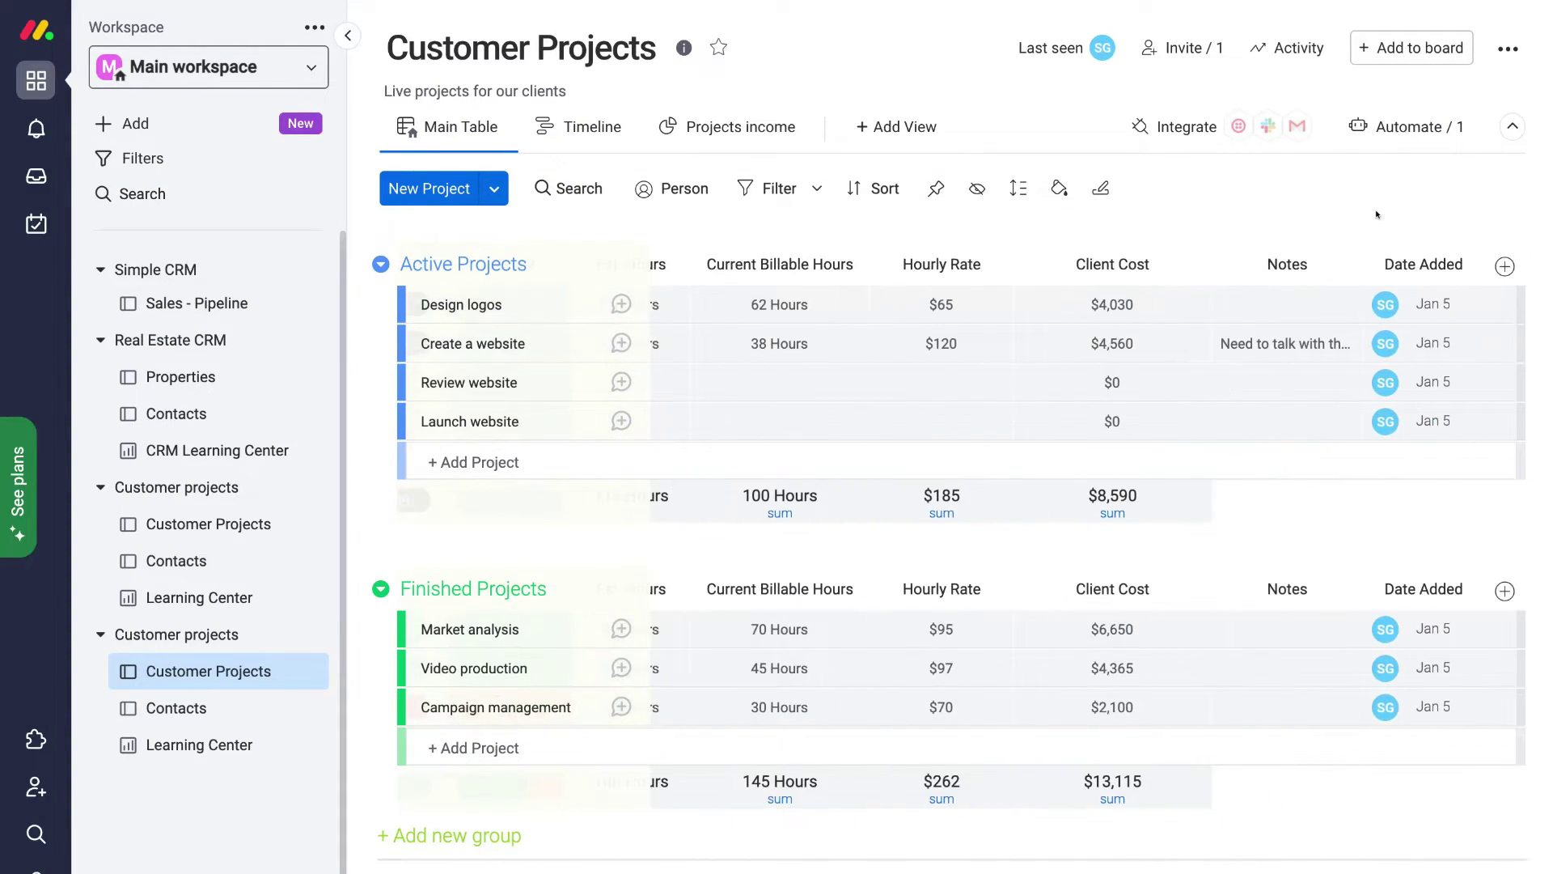
Step: Search the column library for "dependency" and add a Dependency column connected to the Timeline column
click(1504, 266)
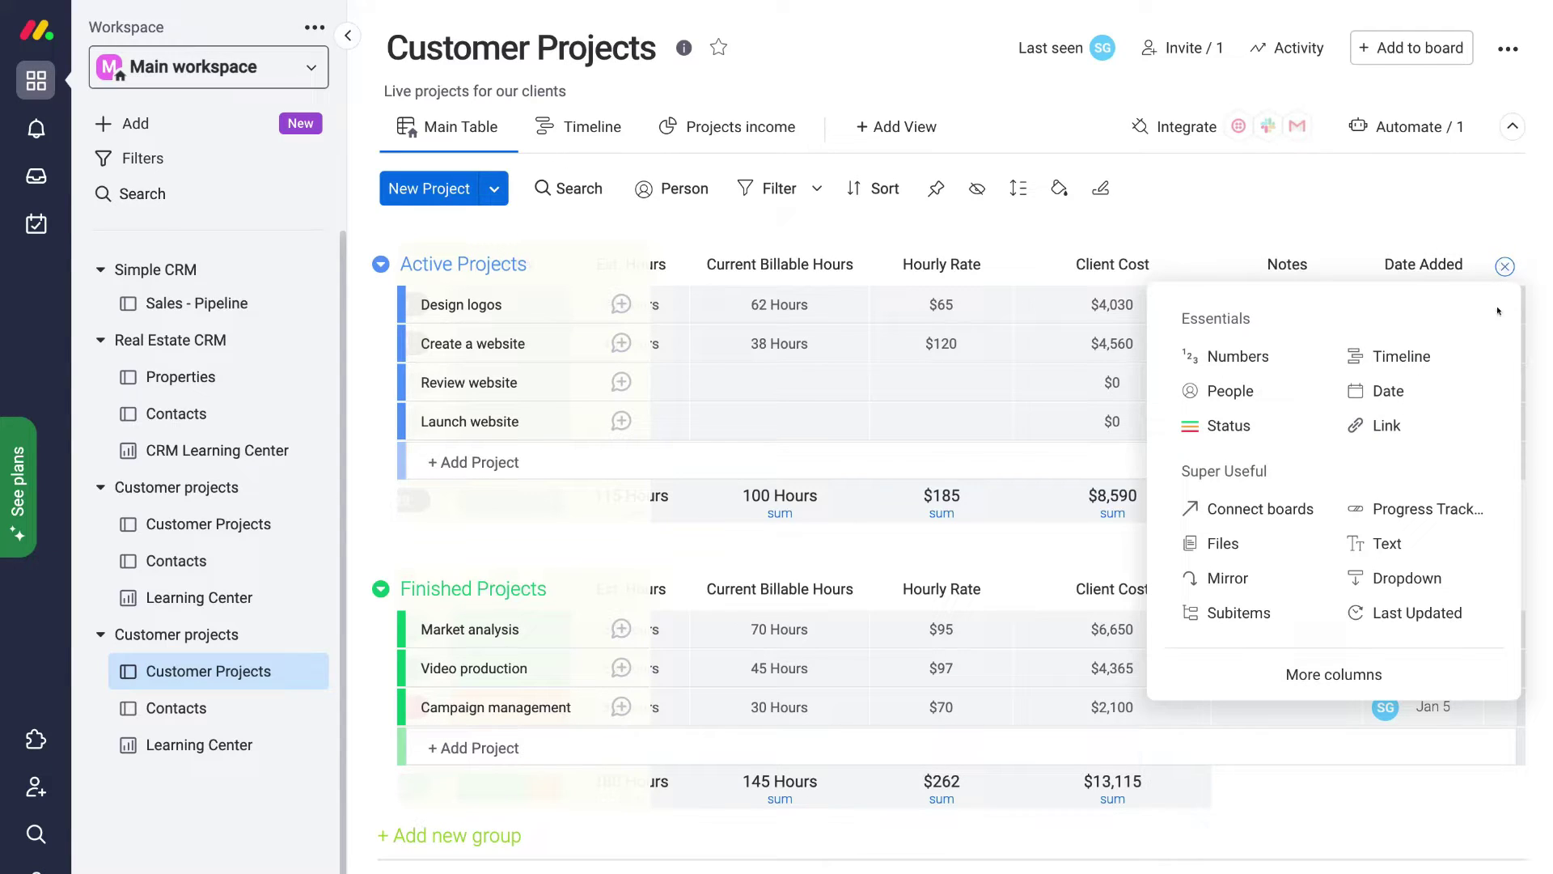
click(1409, 659)
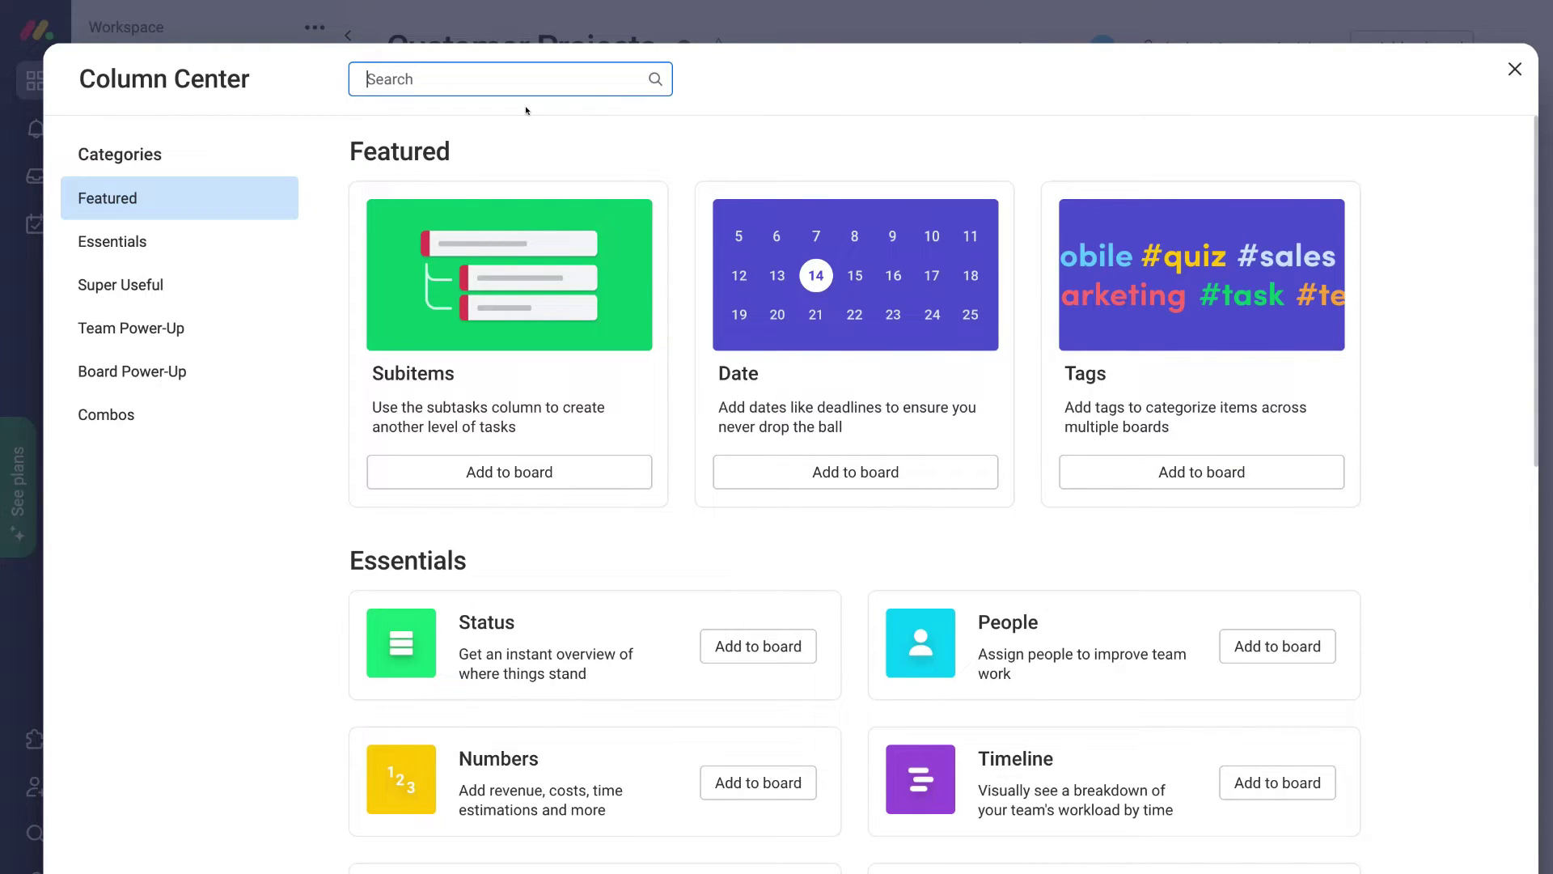
text(dependency)
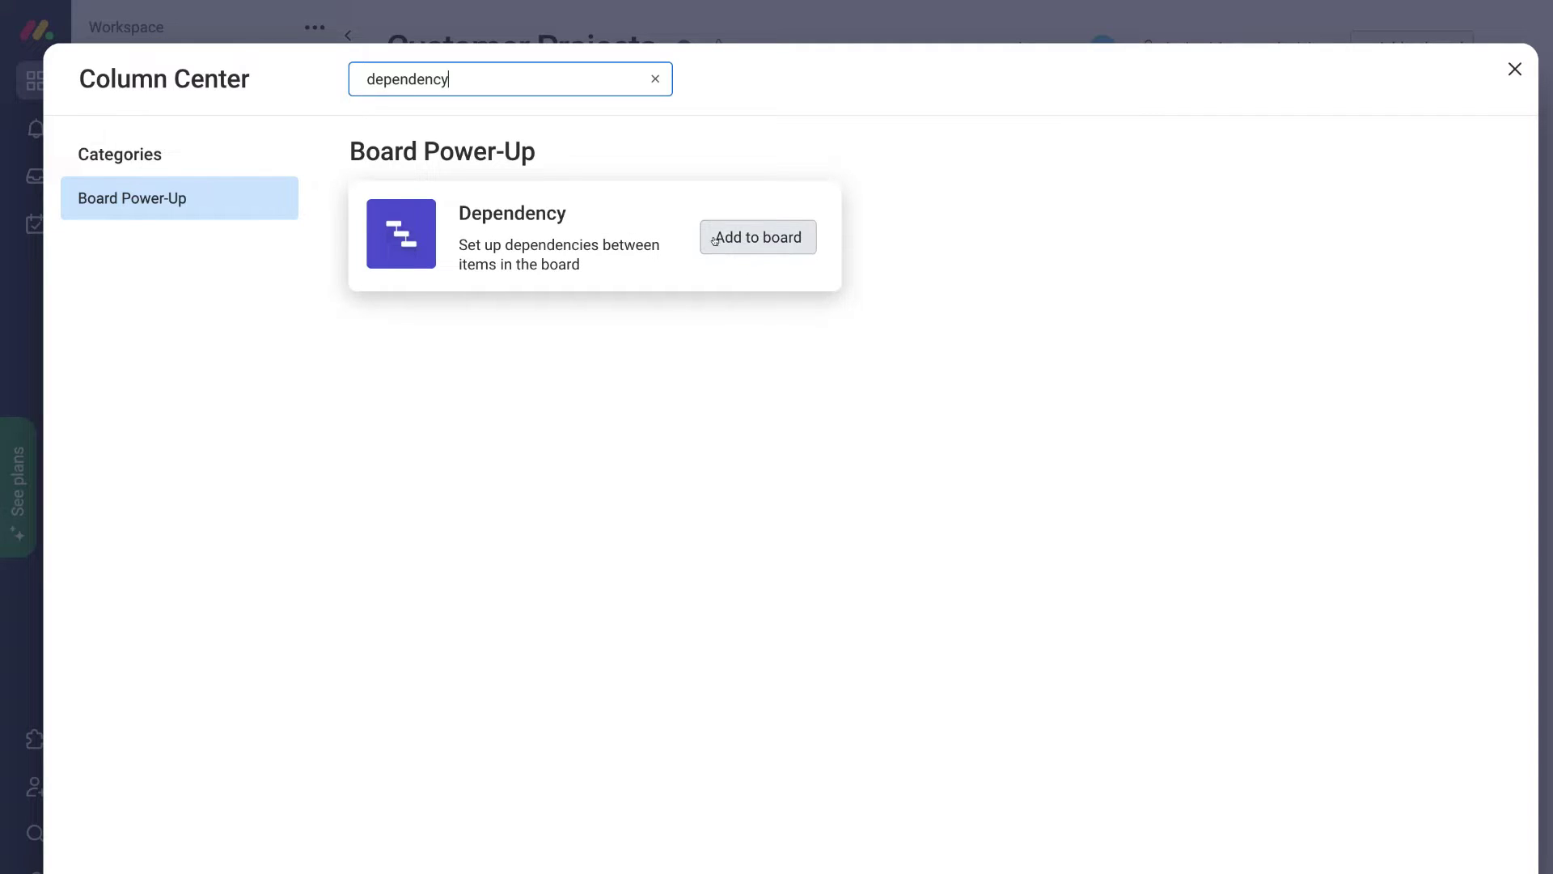
click(757, 238)
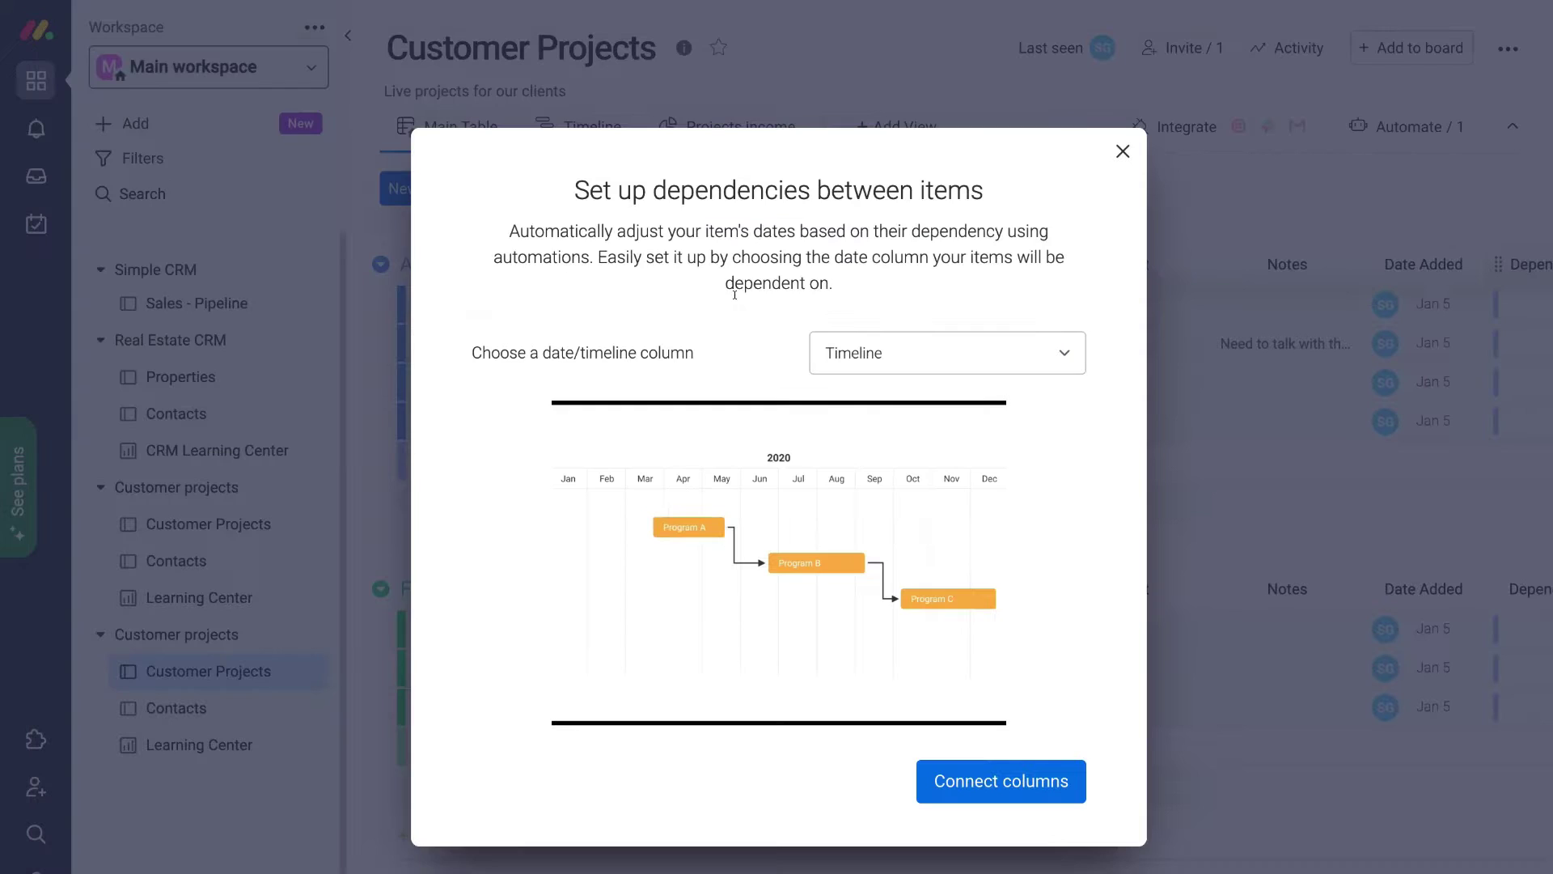
click(973, 778)
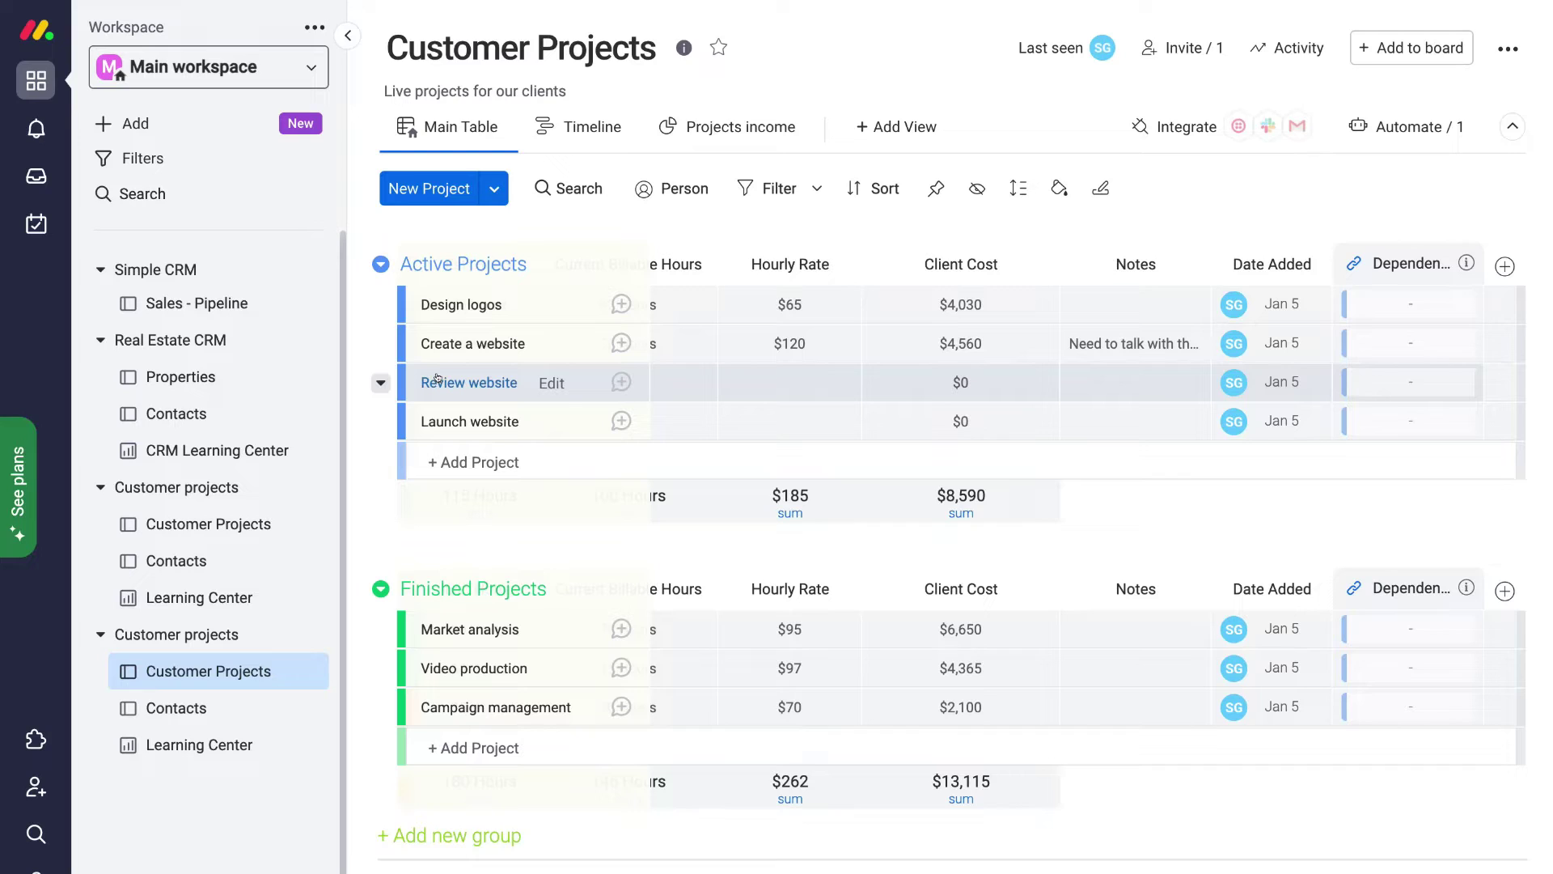
mouse_move(421, 379)
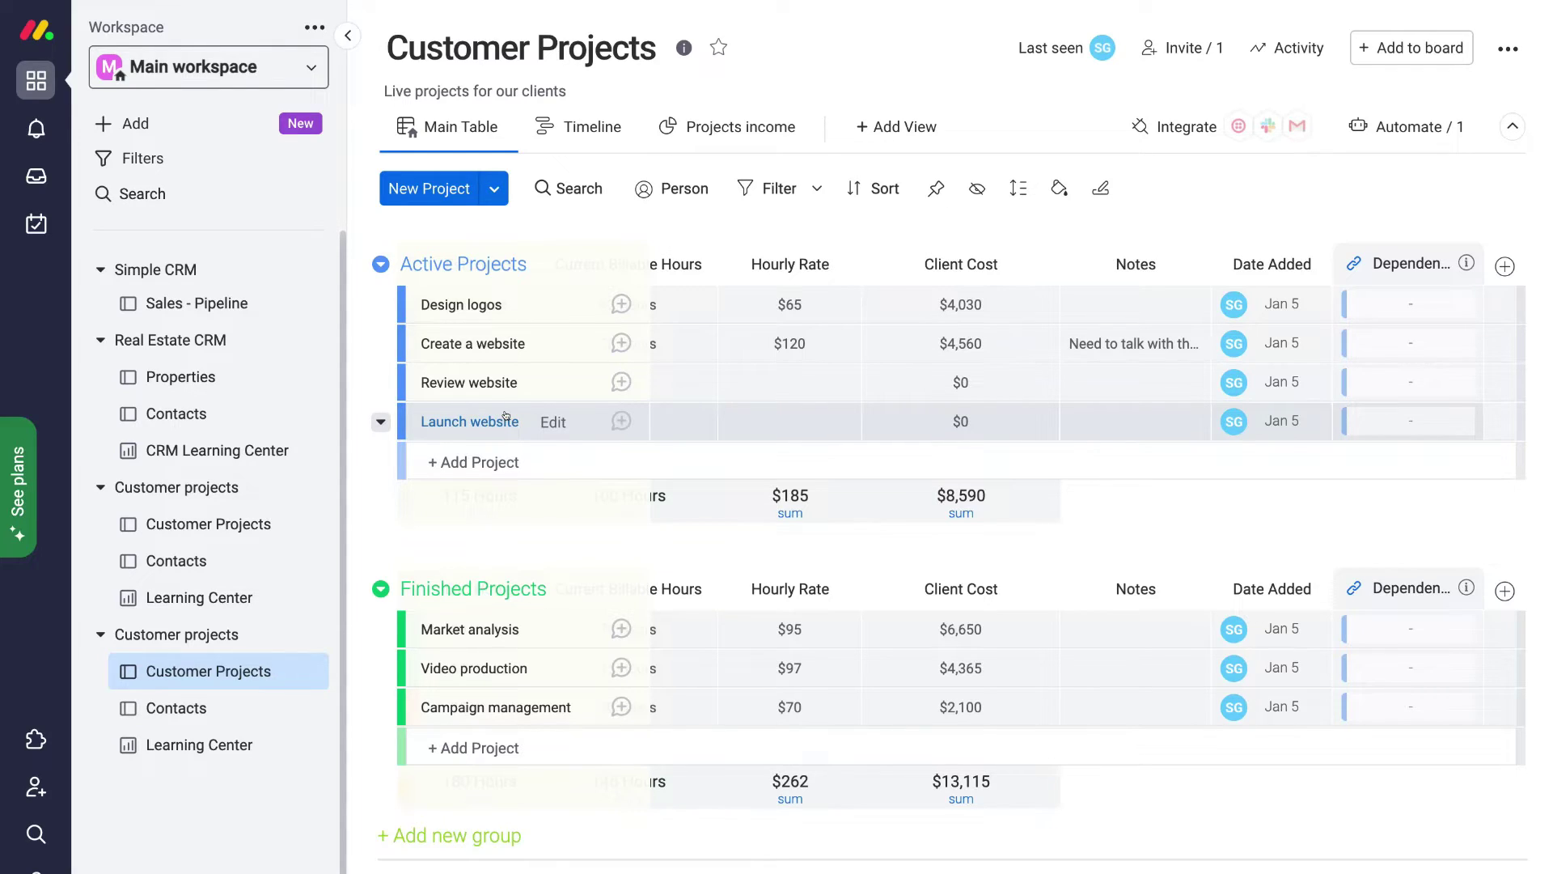
Step: Make Launch website dependent on Review website, Review website on Create a website, and Create a website on Design logos
click(1419, 418)
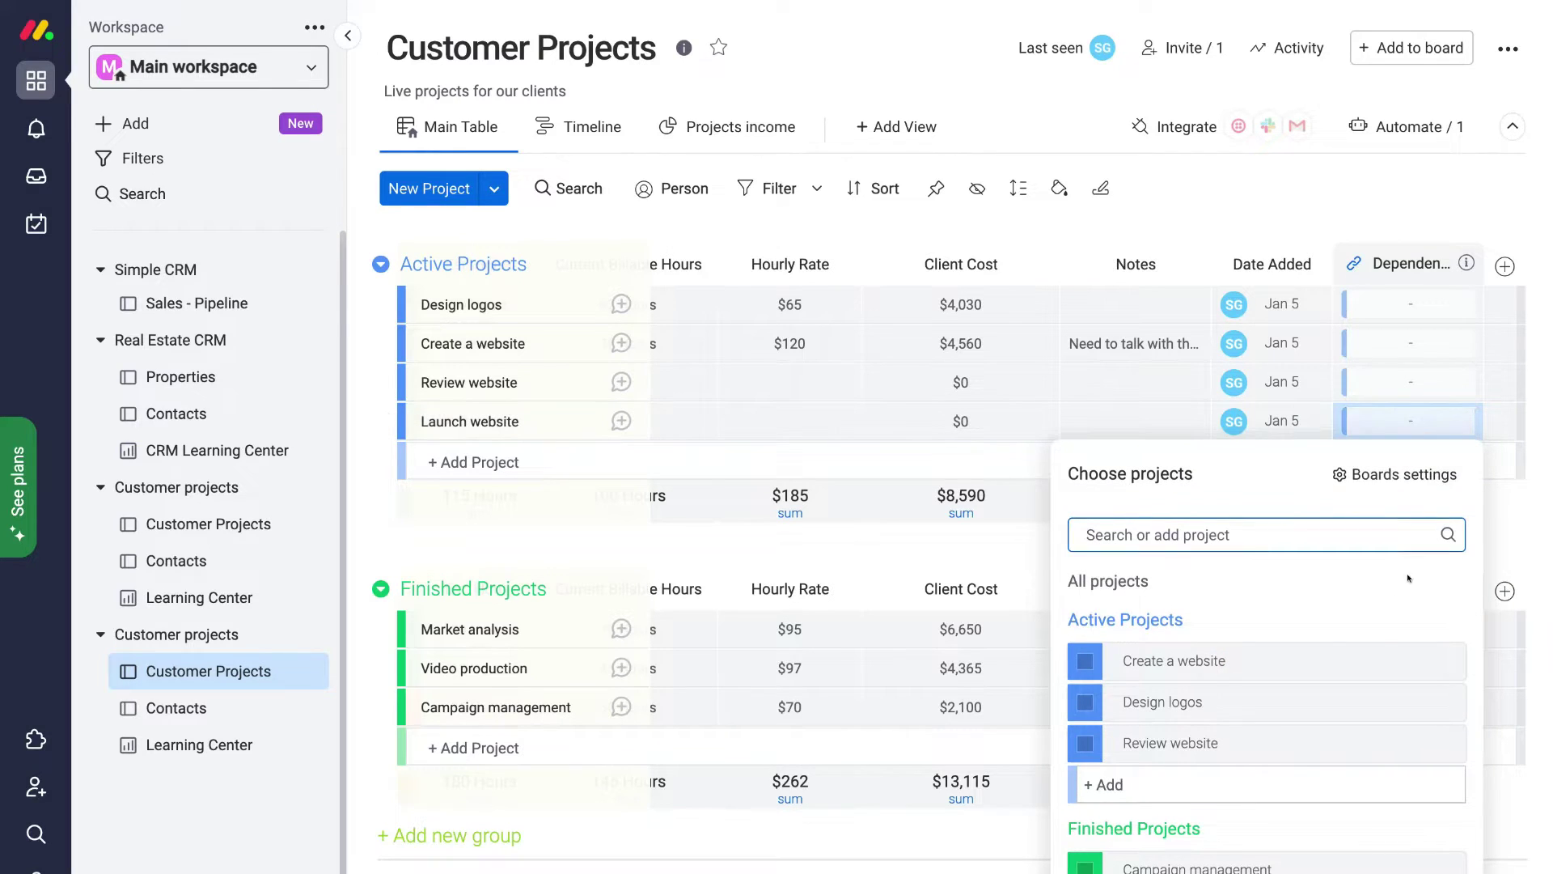
click(1263, 737)
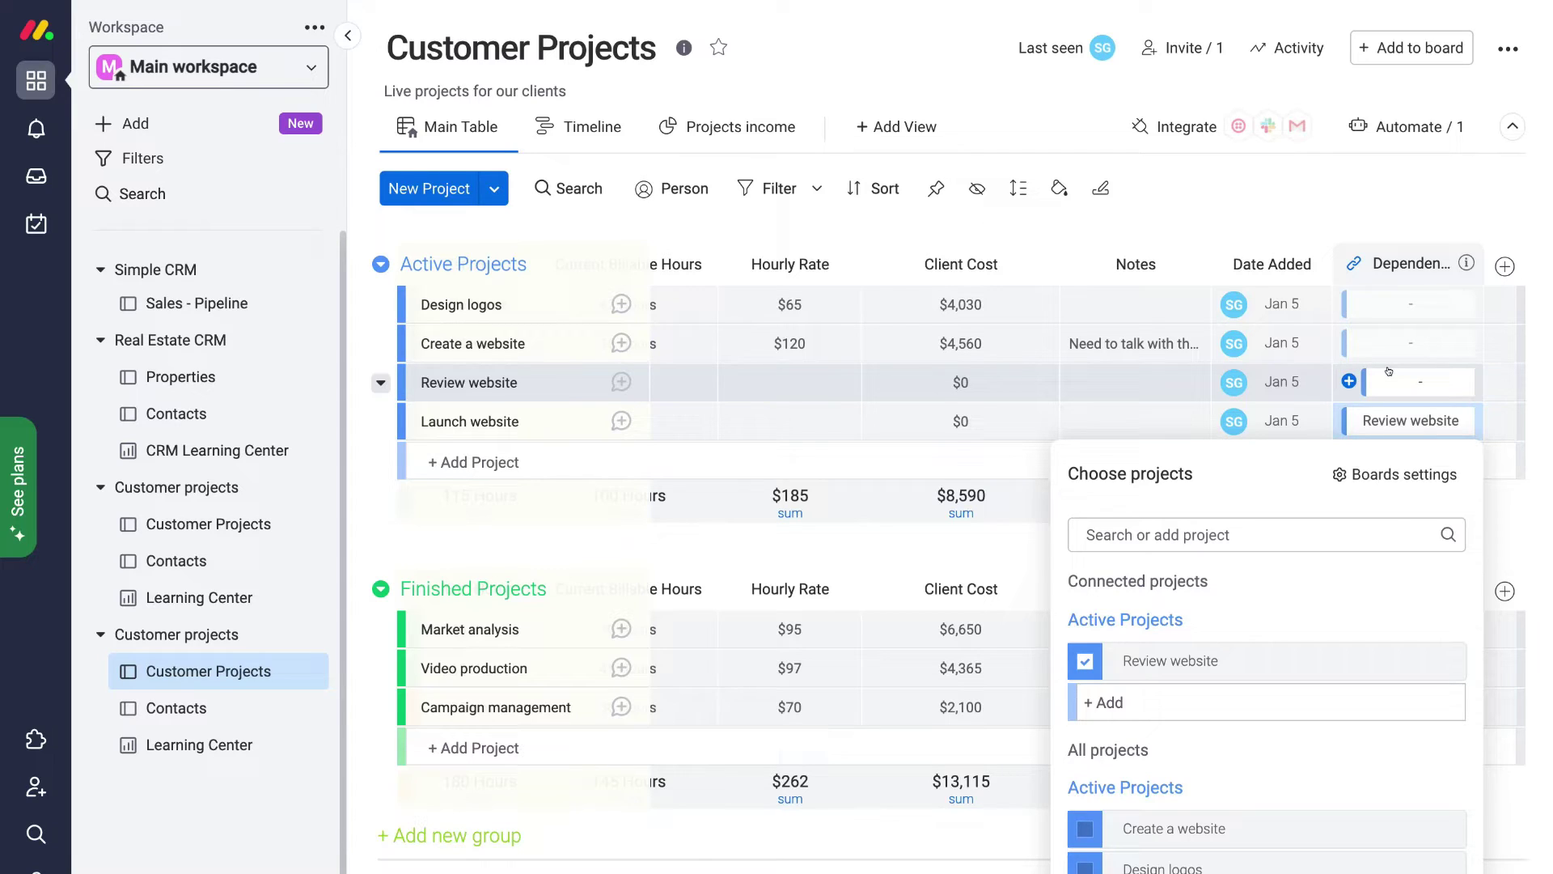
click(1389, 372)
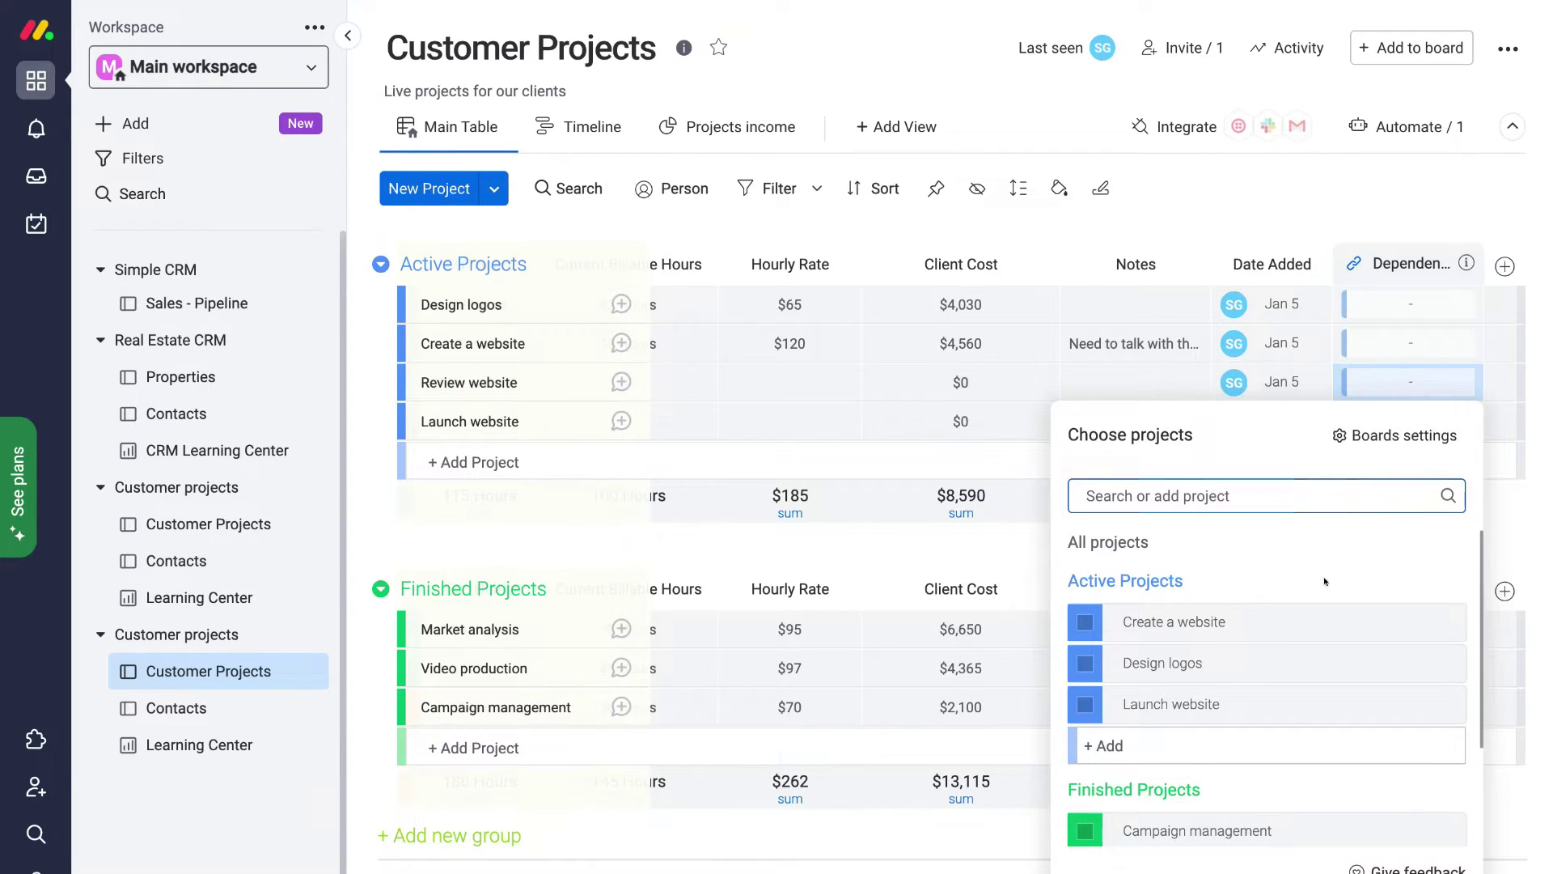
click(1084, 621)
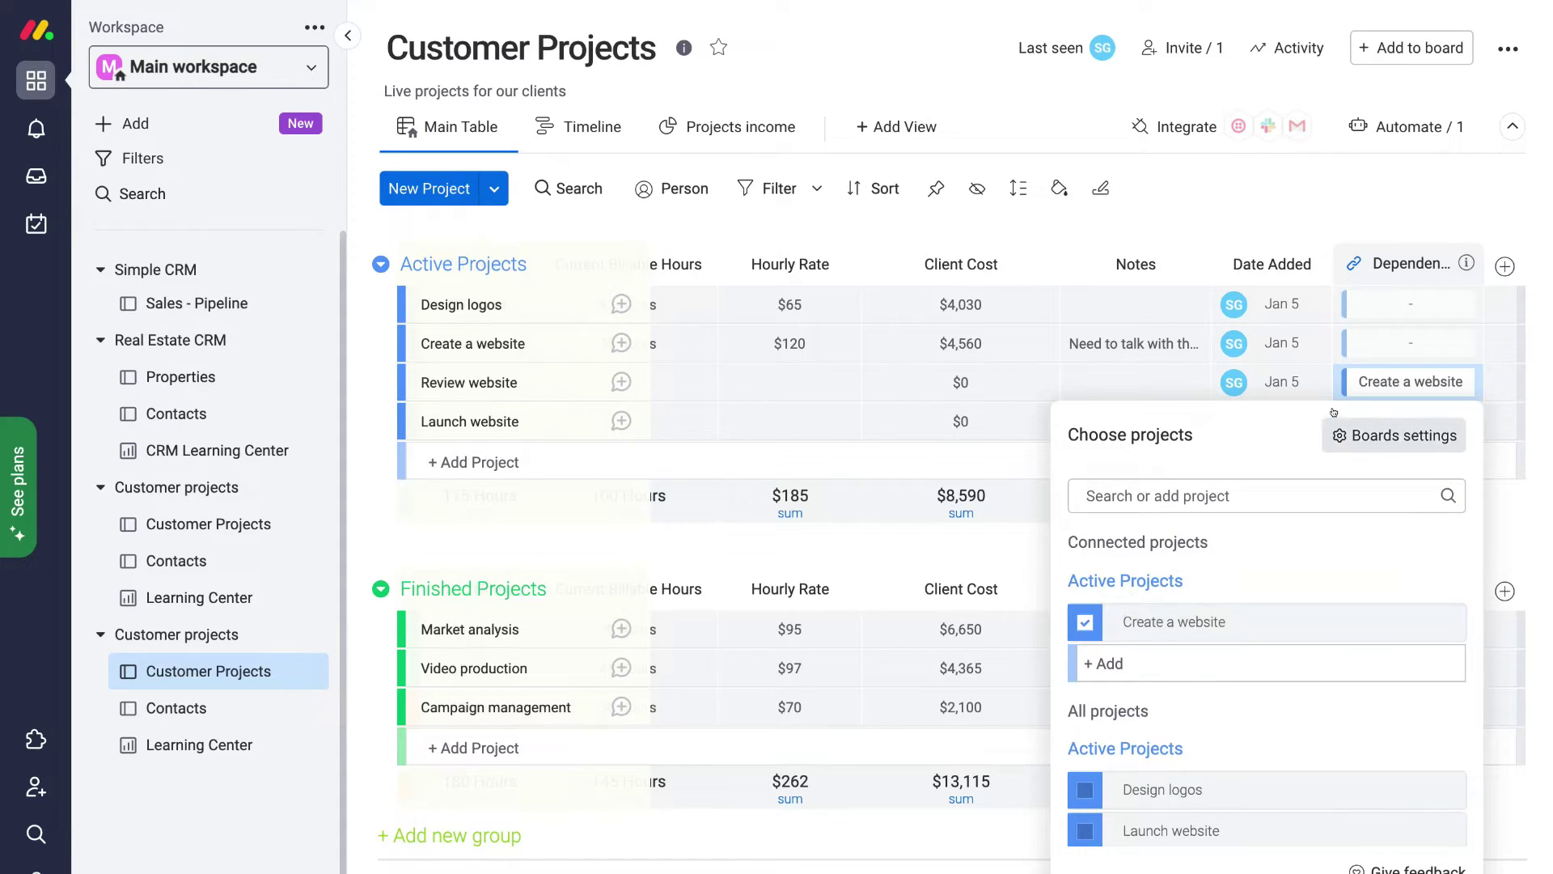
click(1373, 342)
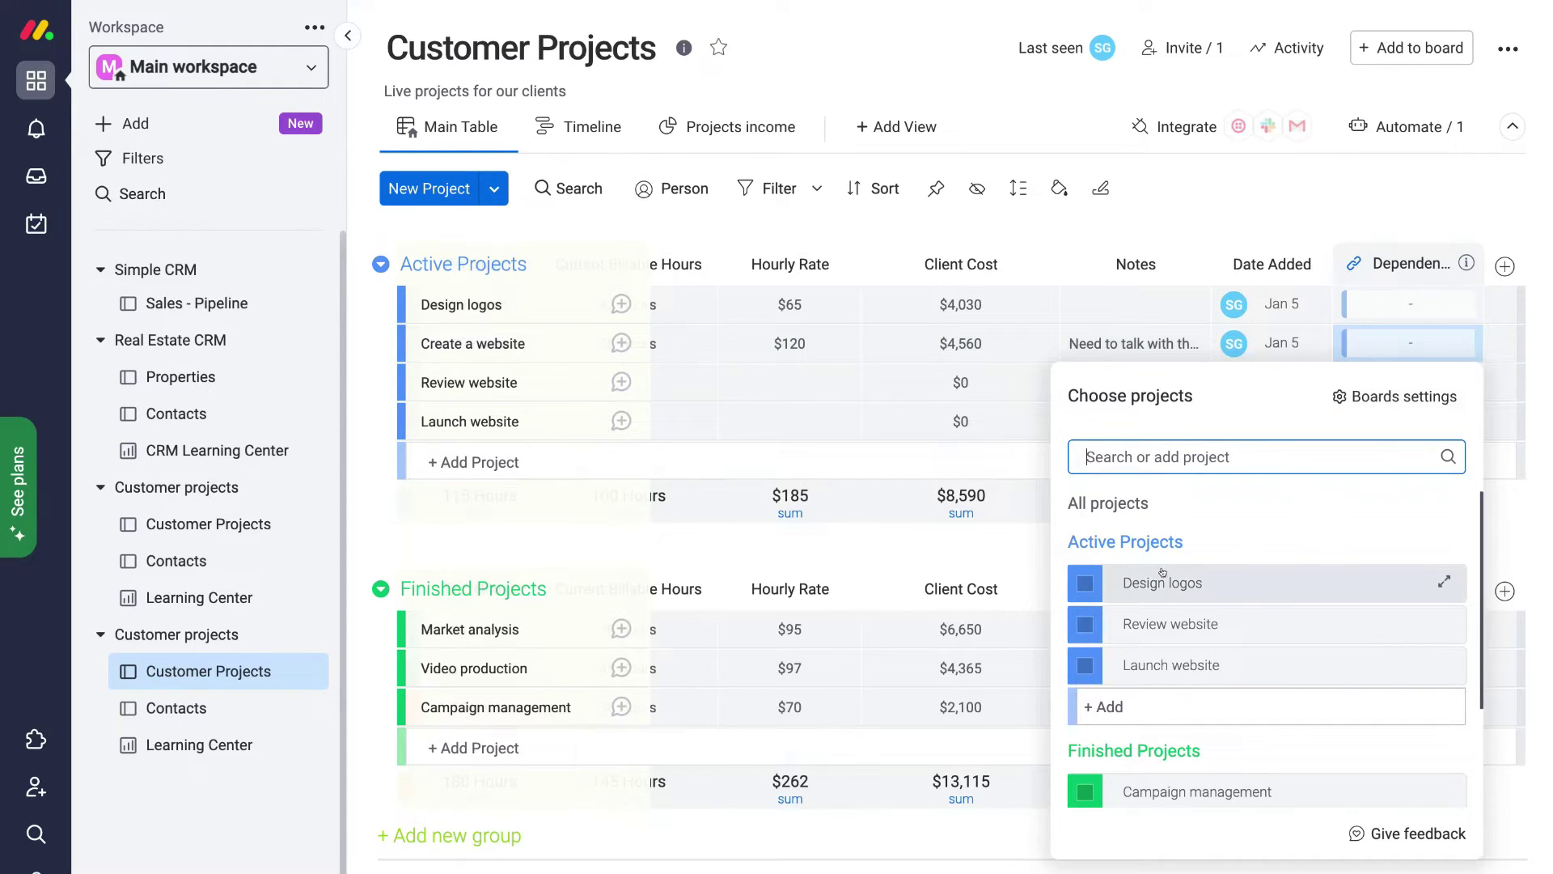
click(1081, 580)
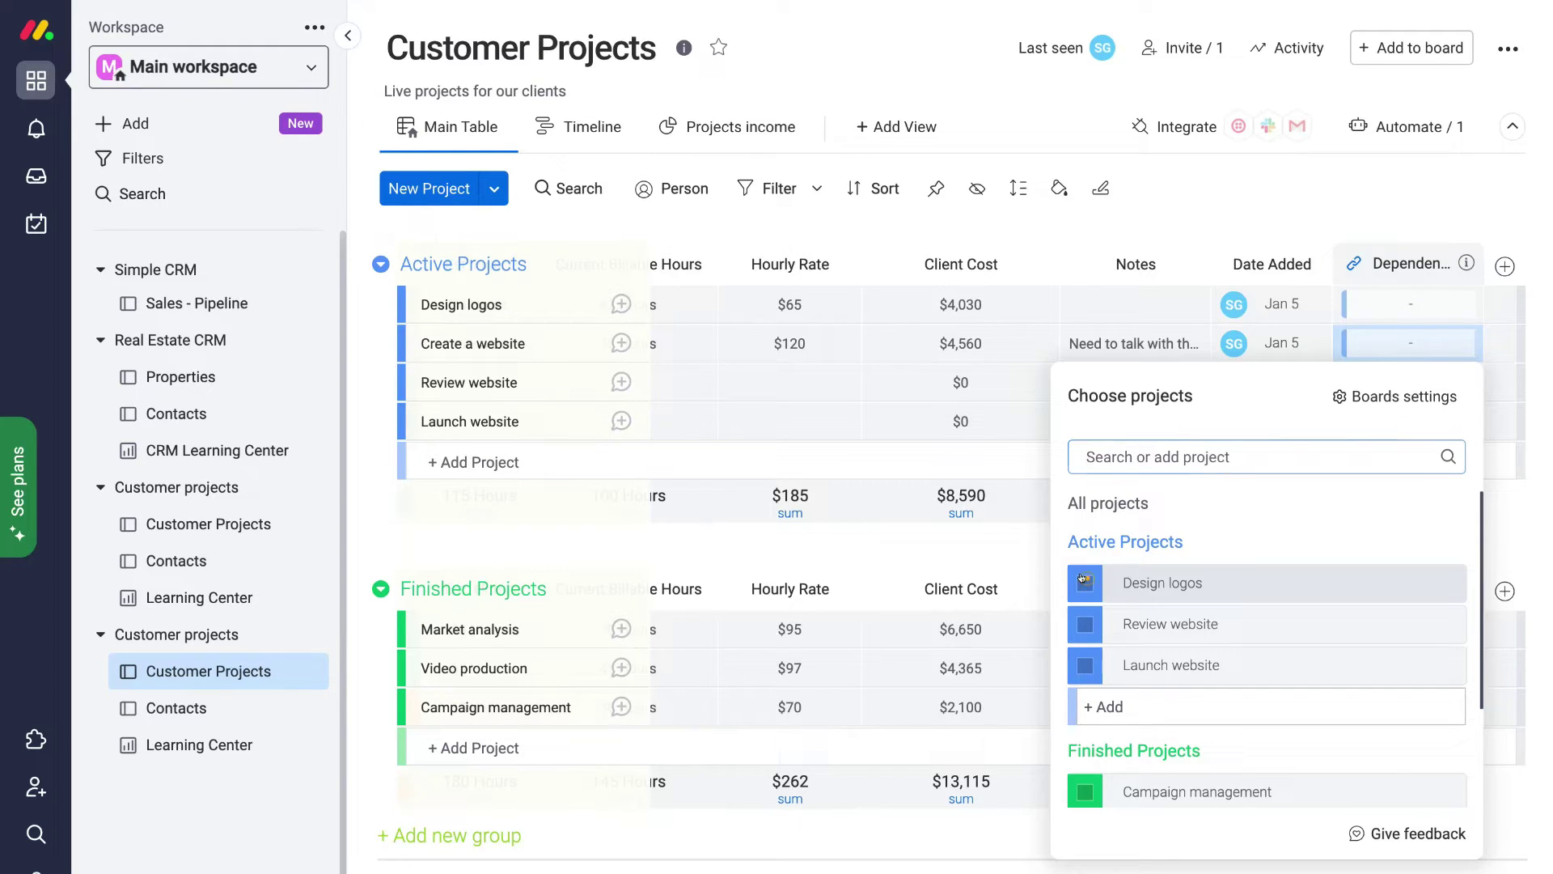
click(928, 541)
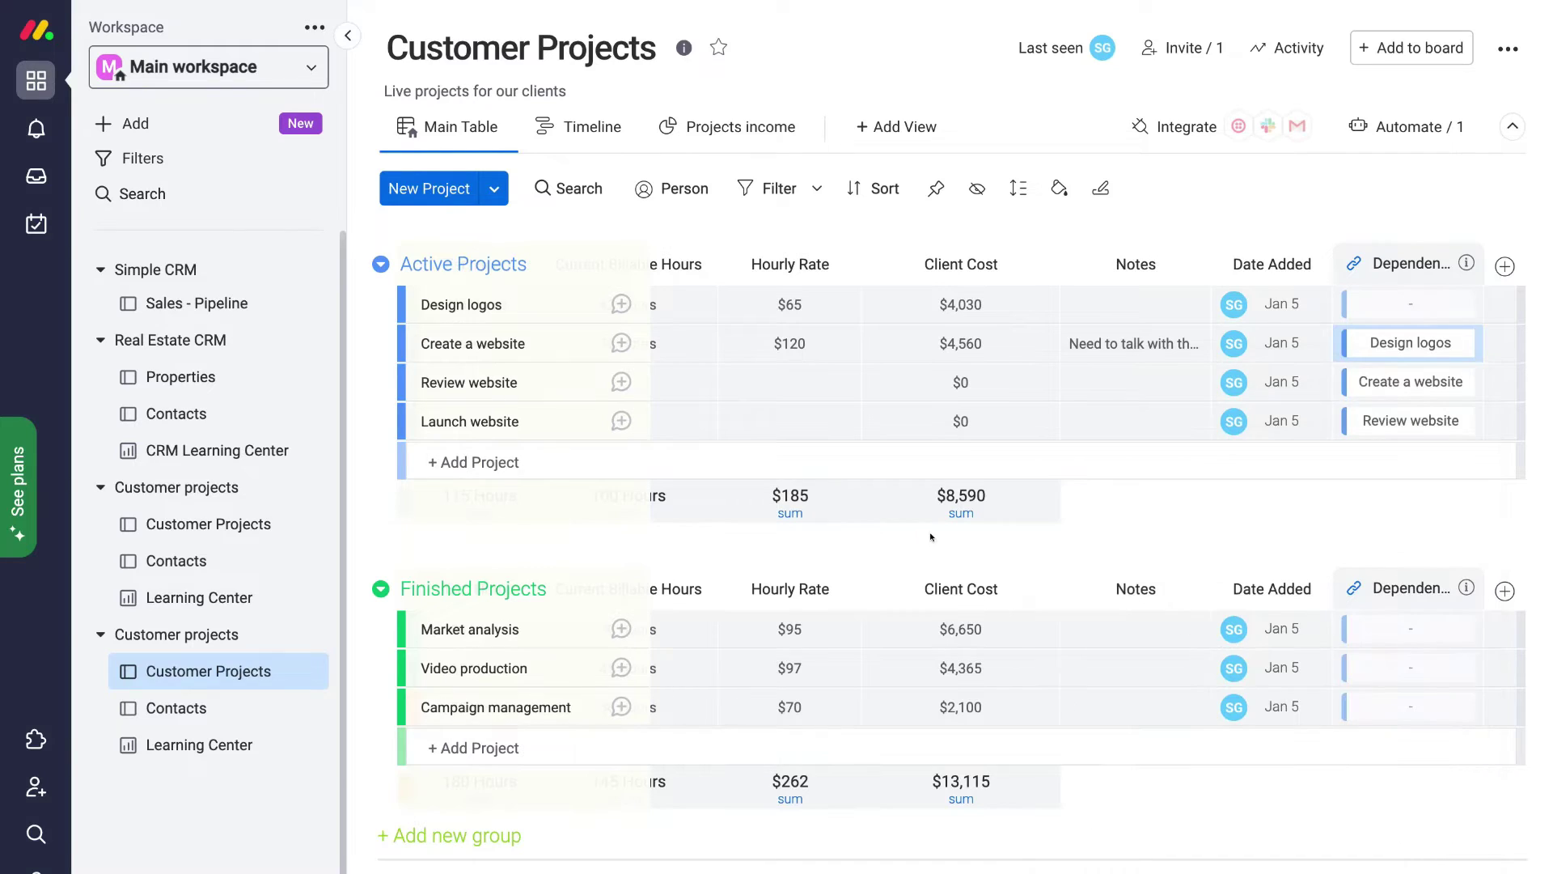
Step: Start the Dependencies automation template that changes a dependency's status, with its trigger set to Status changing to Done
click(1407, 127)
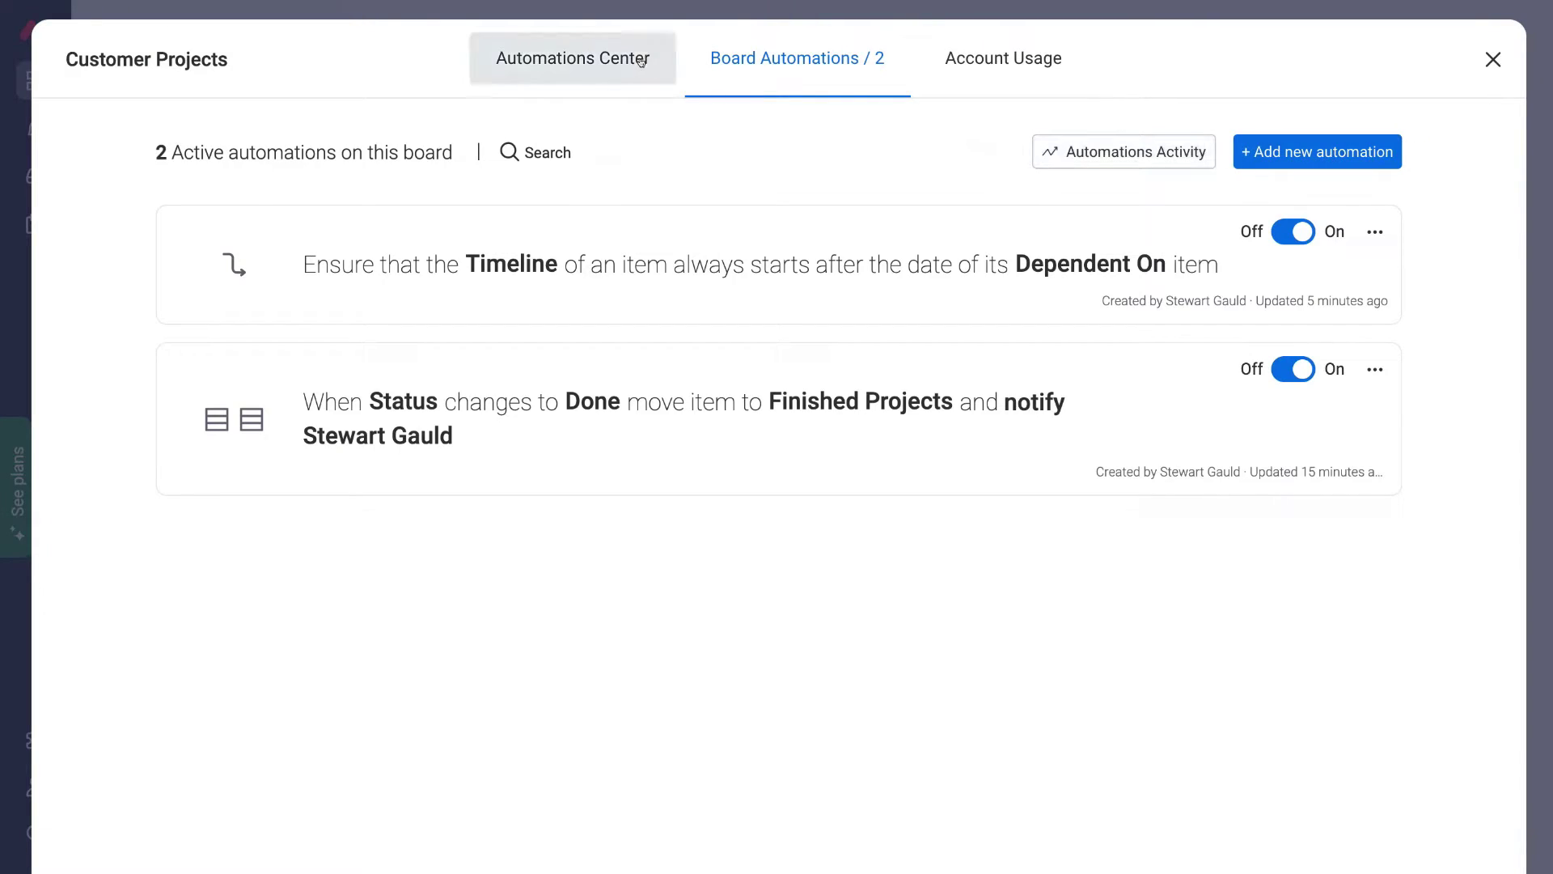
click(612, 62)
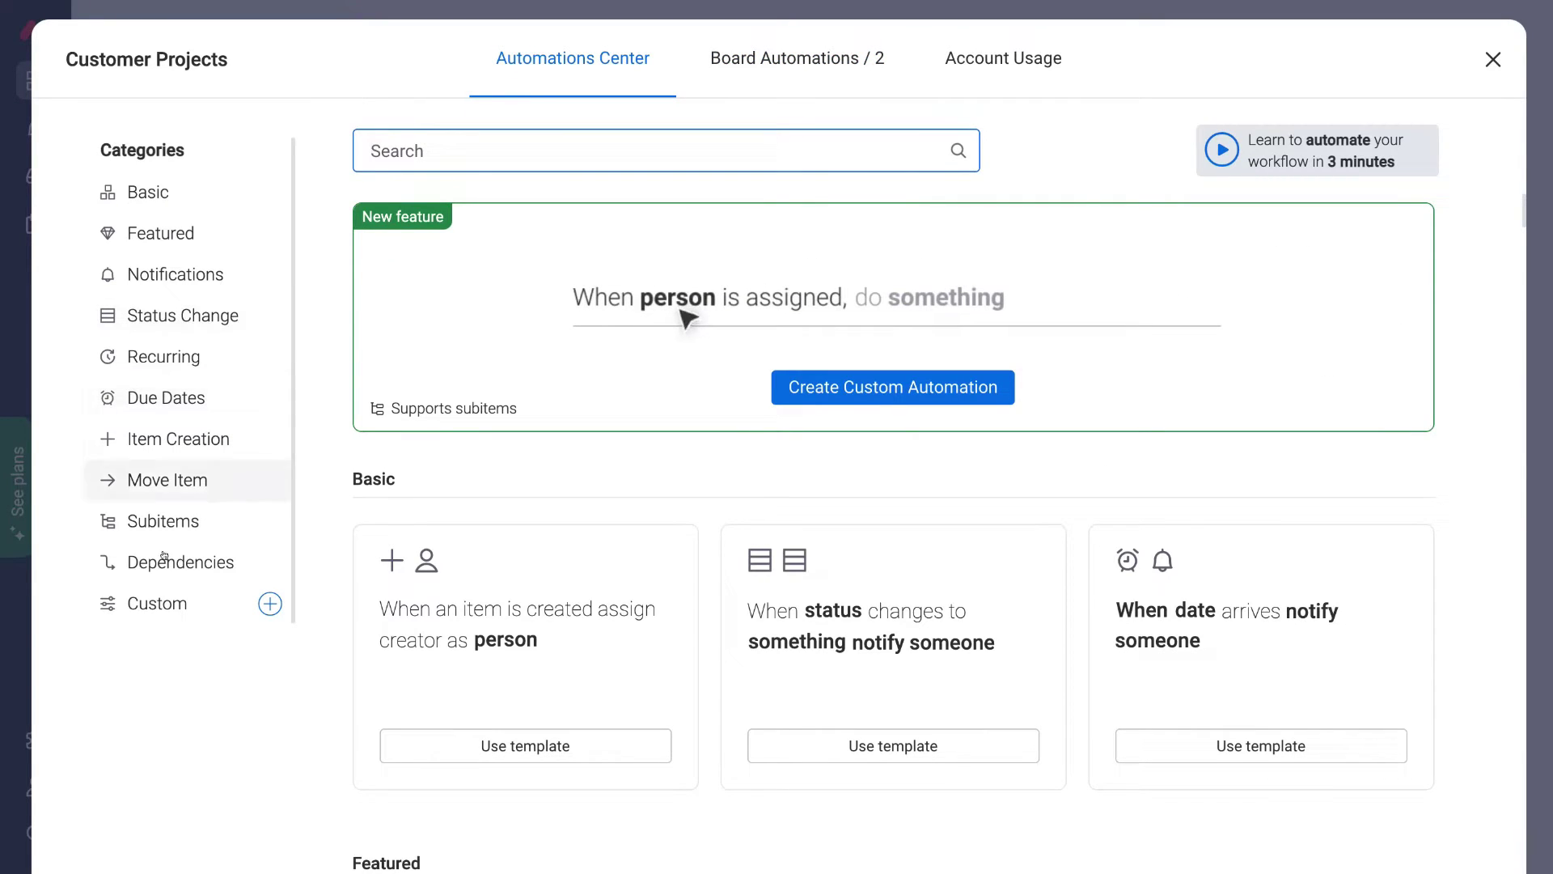
click(245, 557)
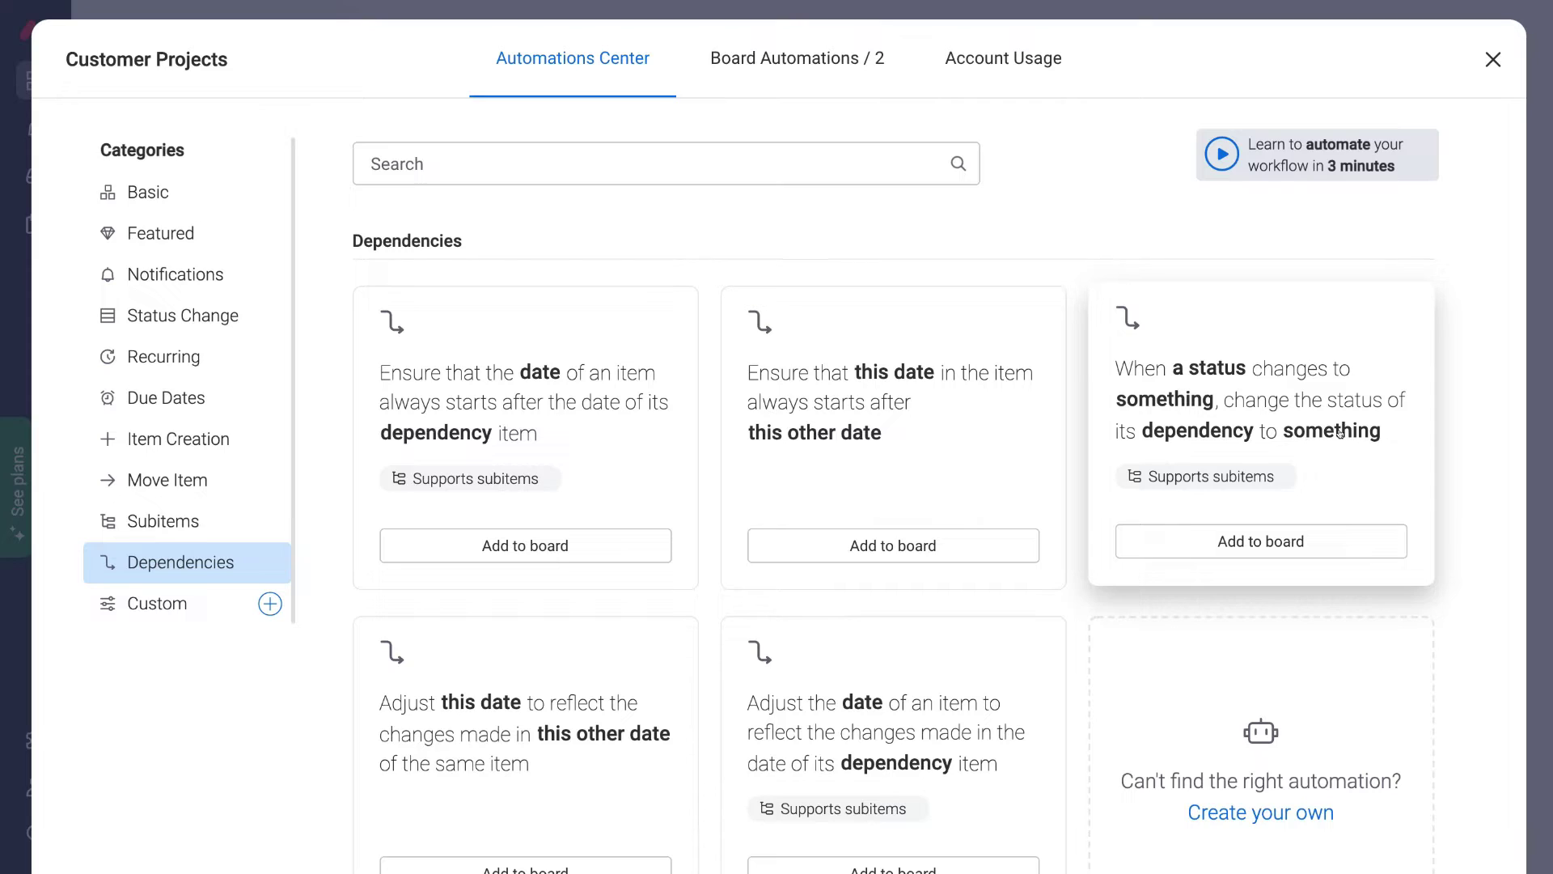
click(1297, 540)
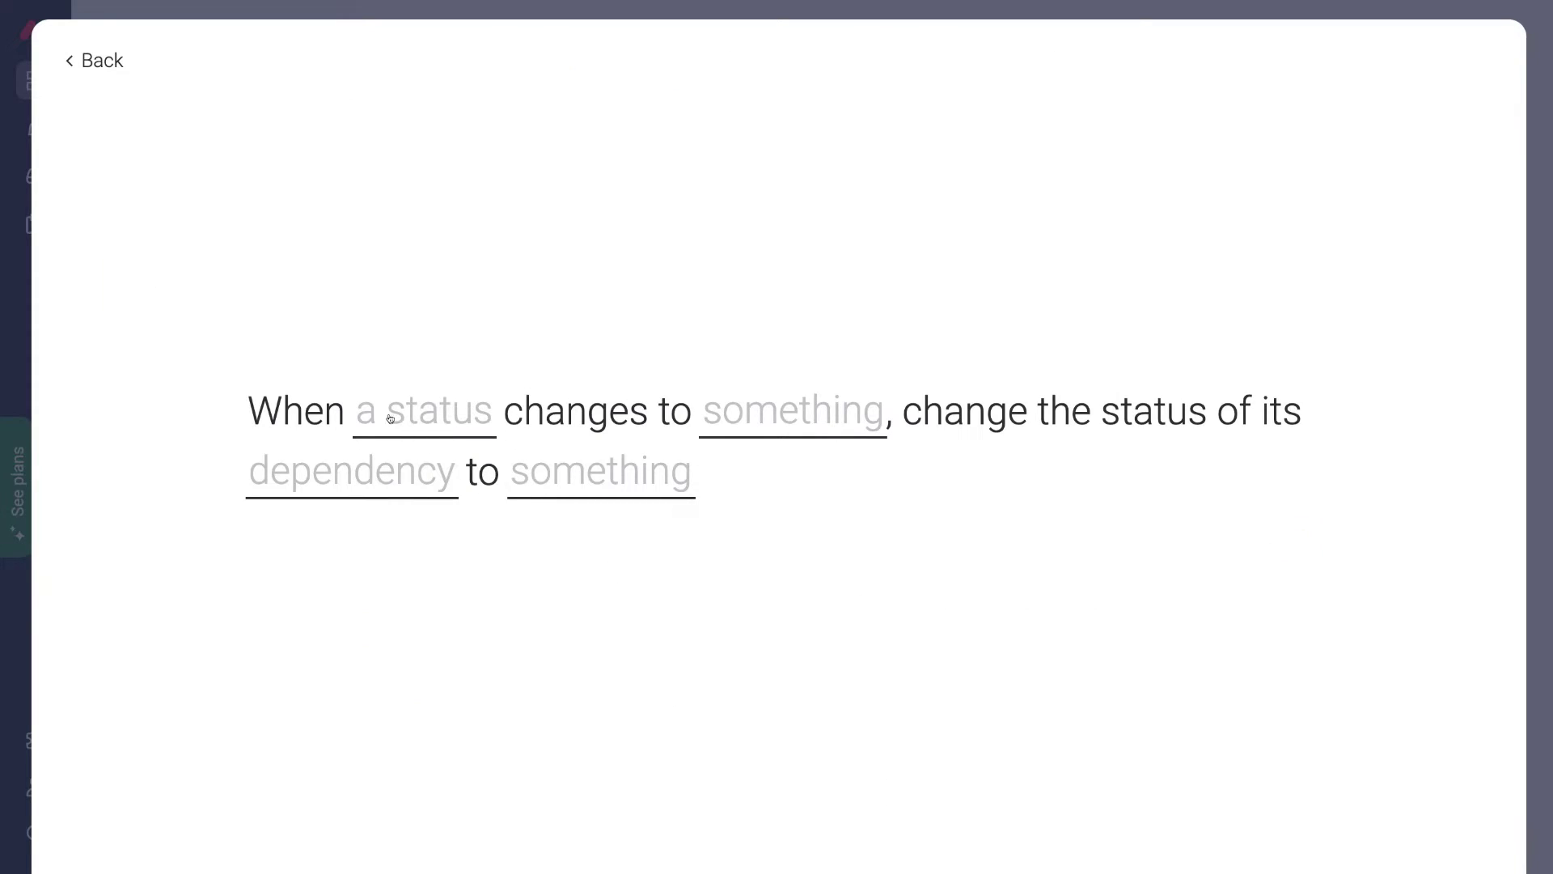
click(416, 413)
click(422, 497)
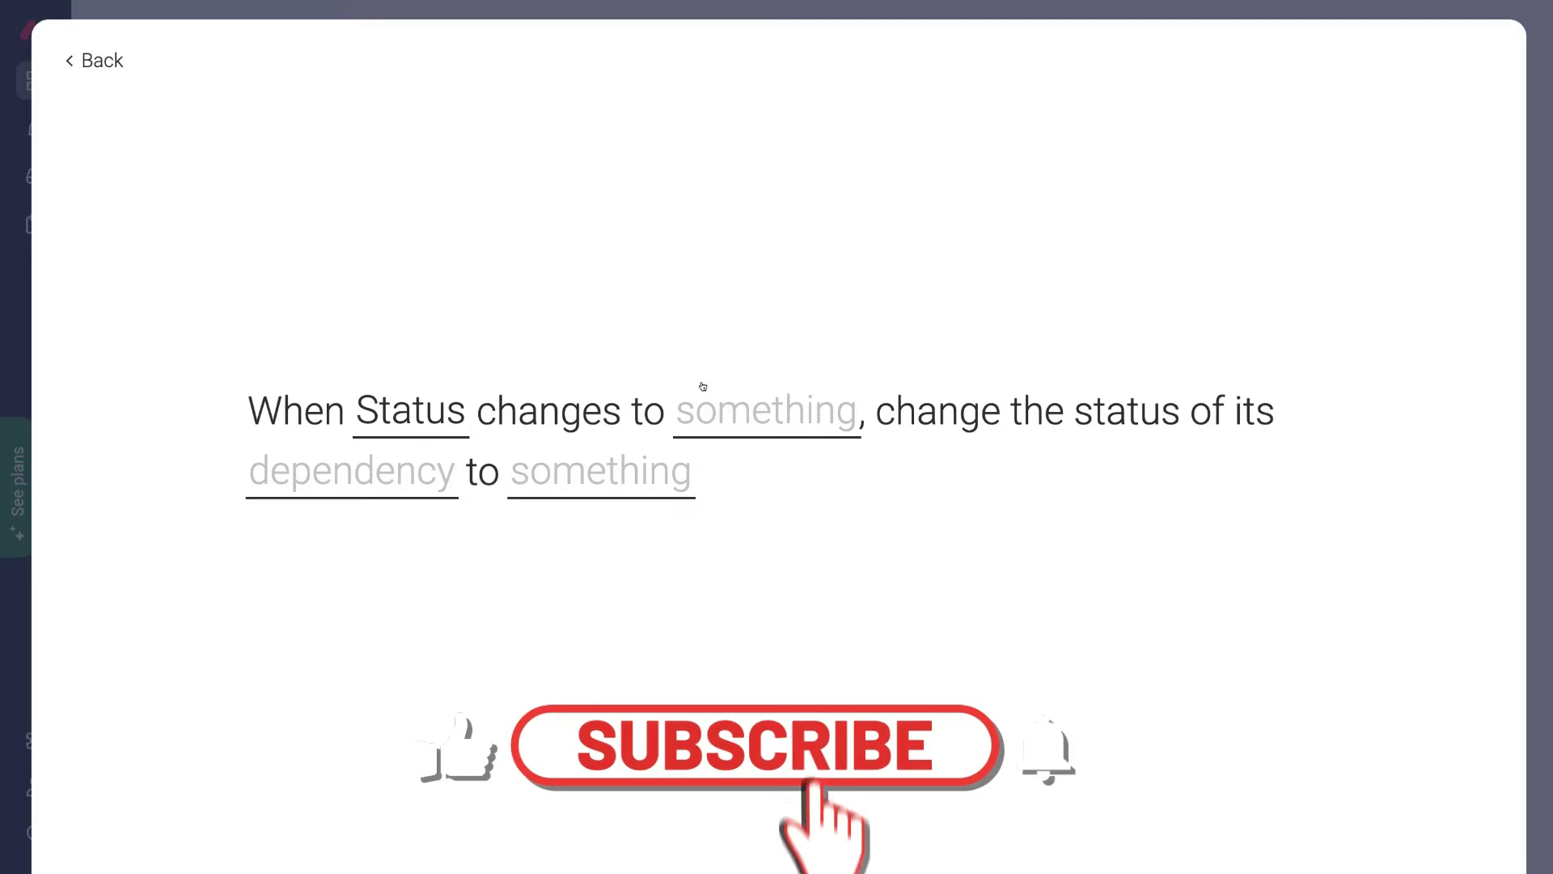
click(751, 413)
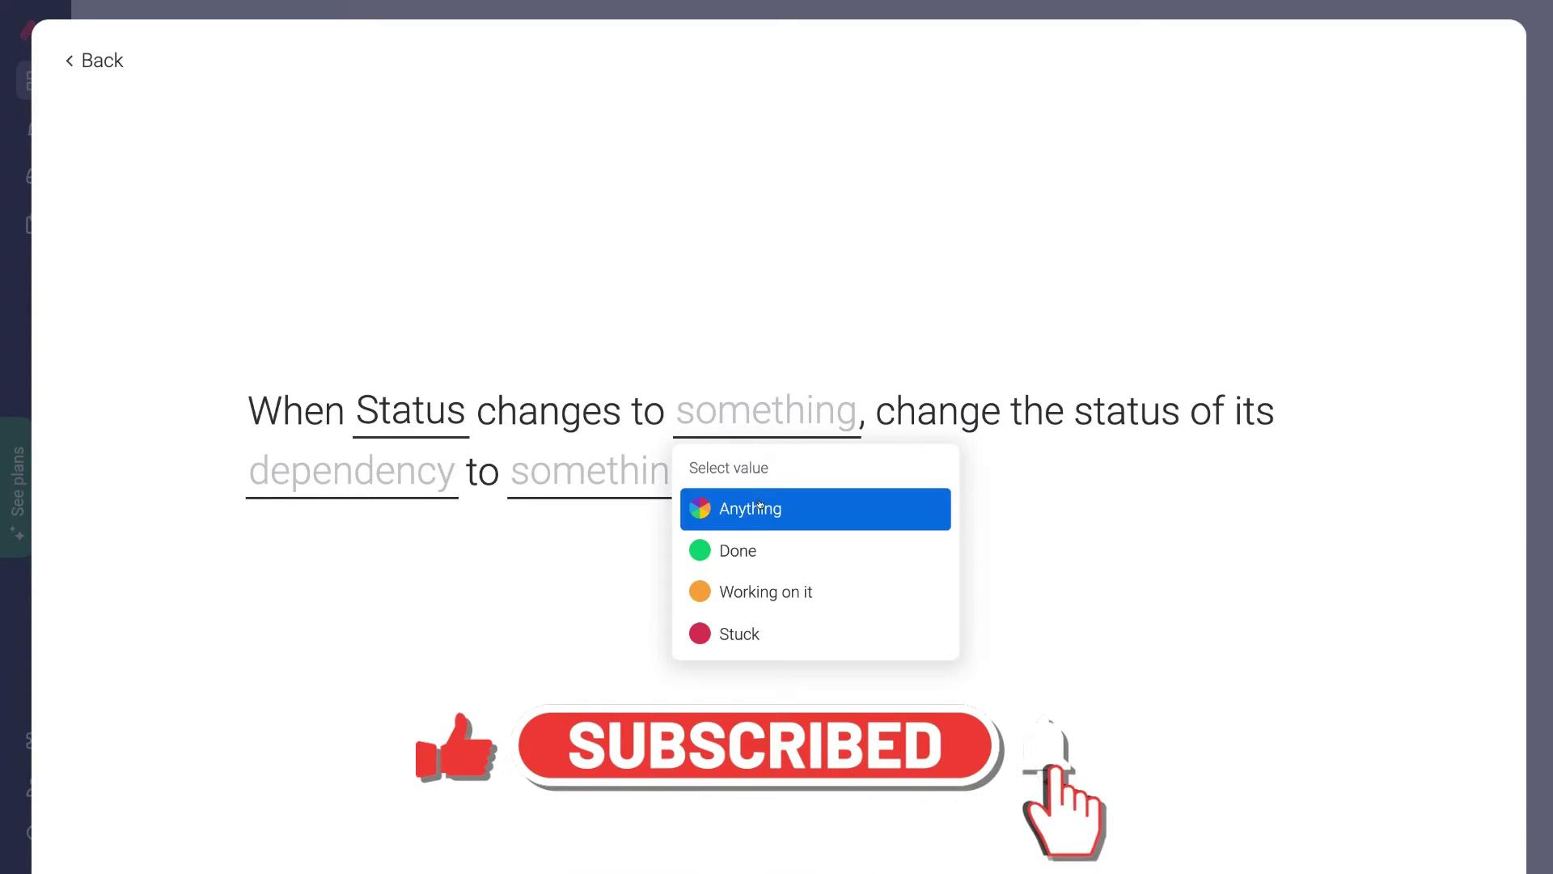
click(756, 548)
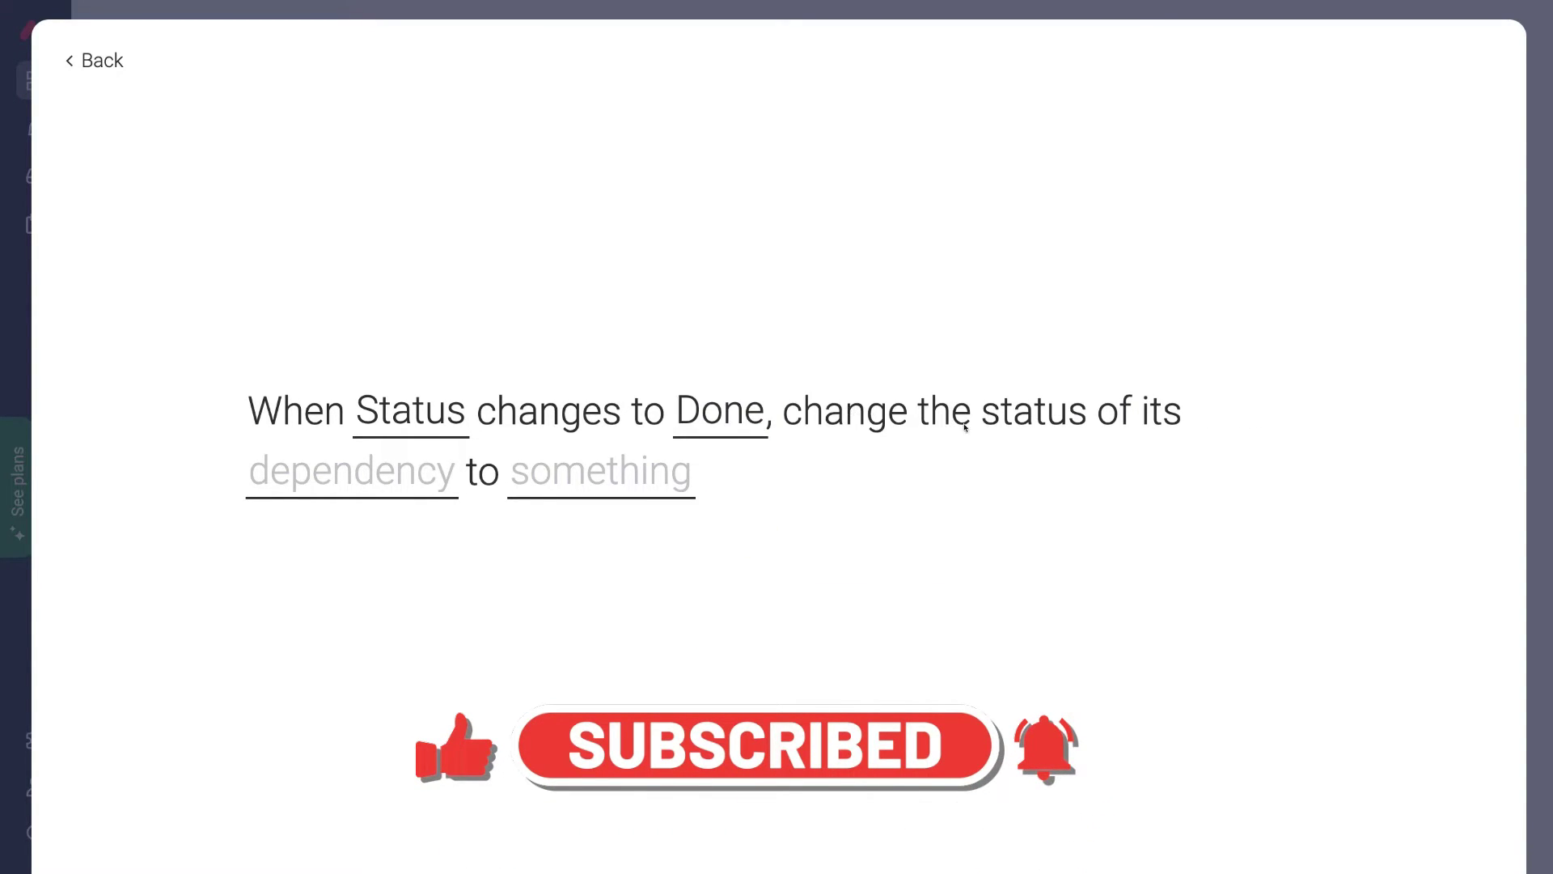
Step: Set the automation's action to change the status of the Dependent On item to Working on it
click(391, 470)
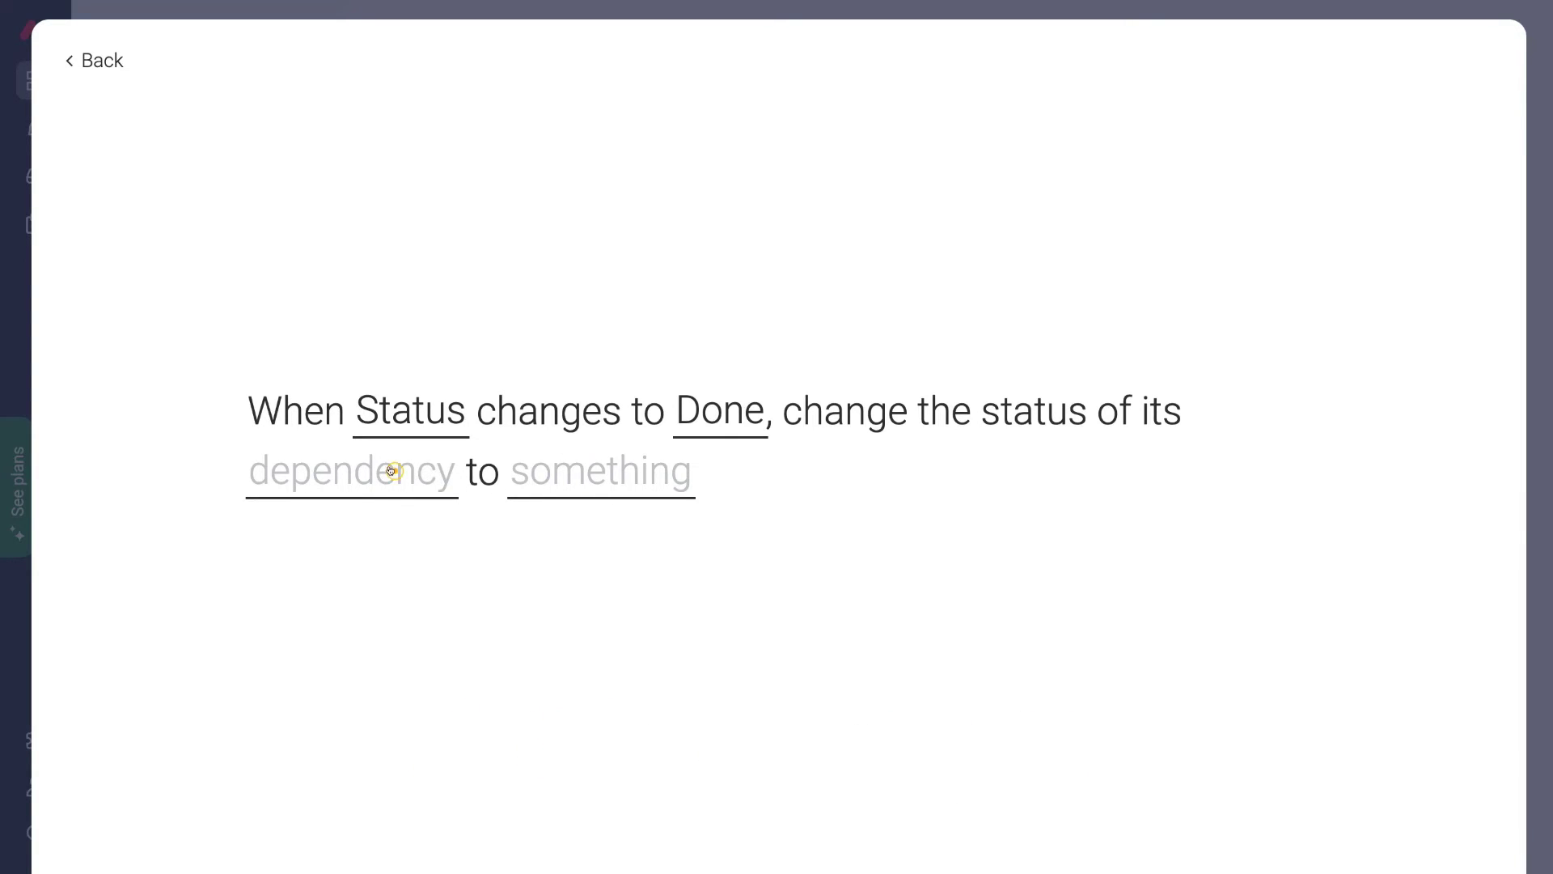
click(394, 566)
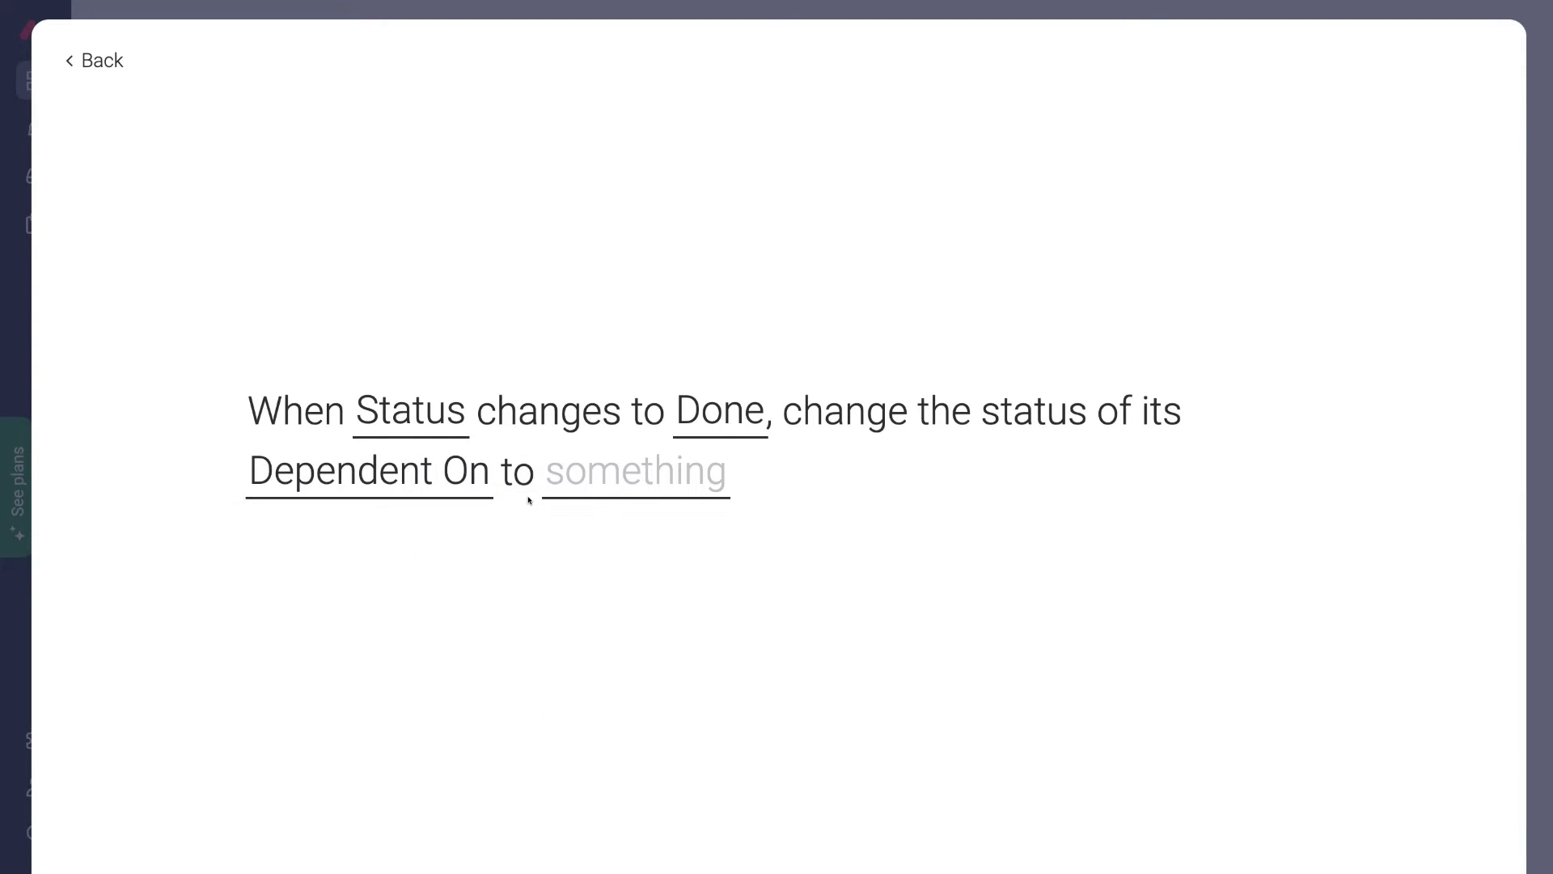
click(576, 471)
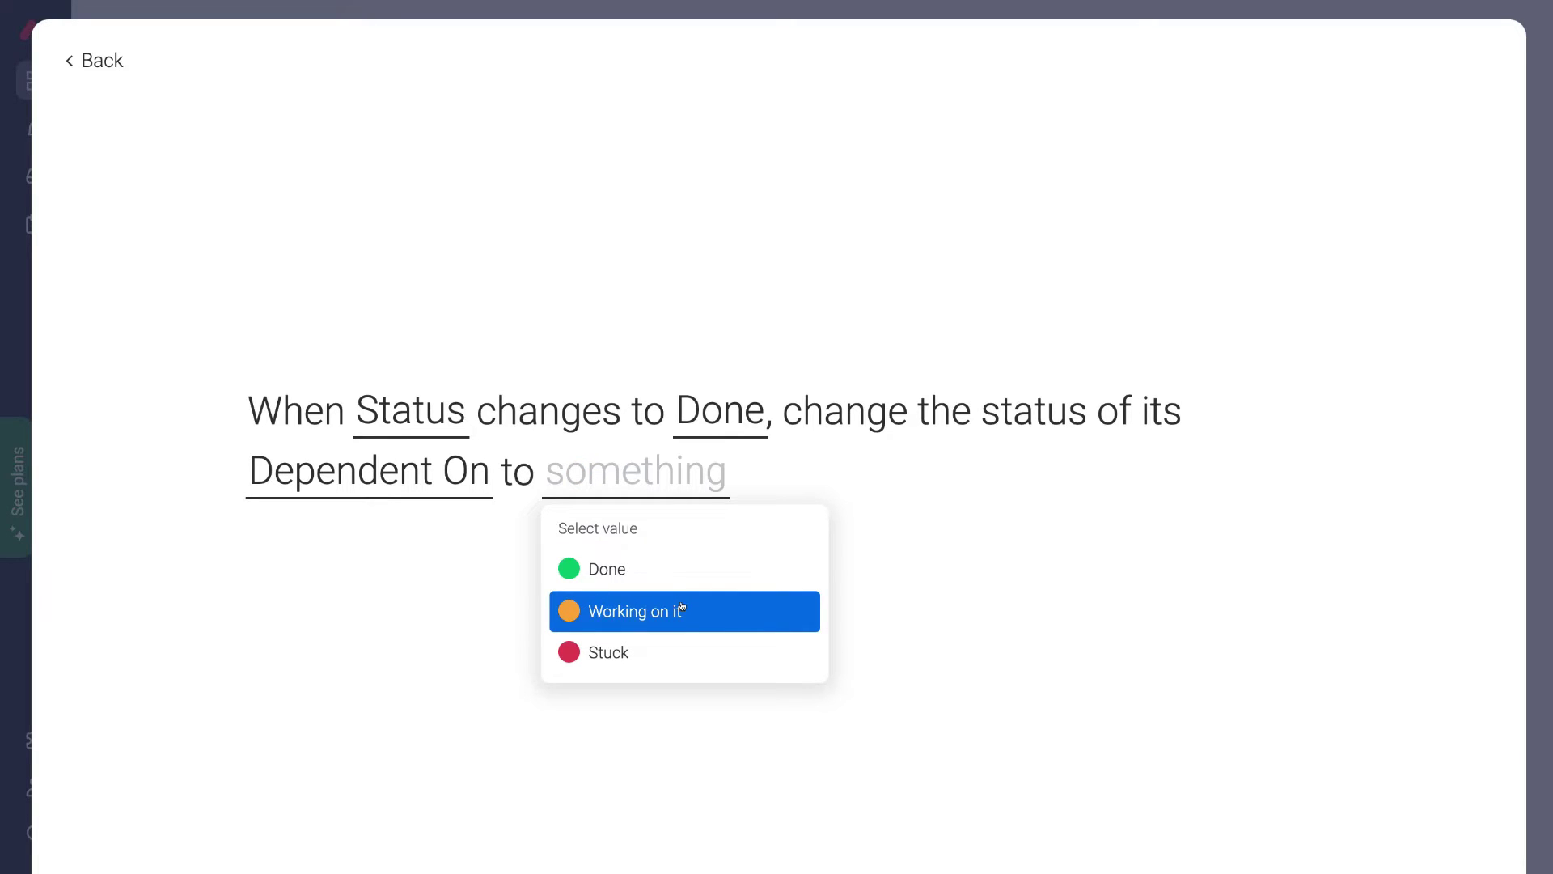
click(681, 609)
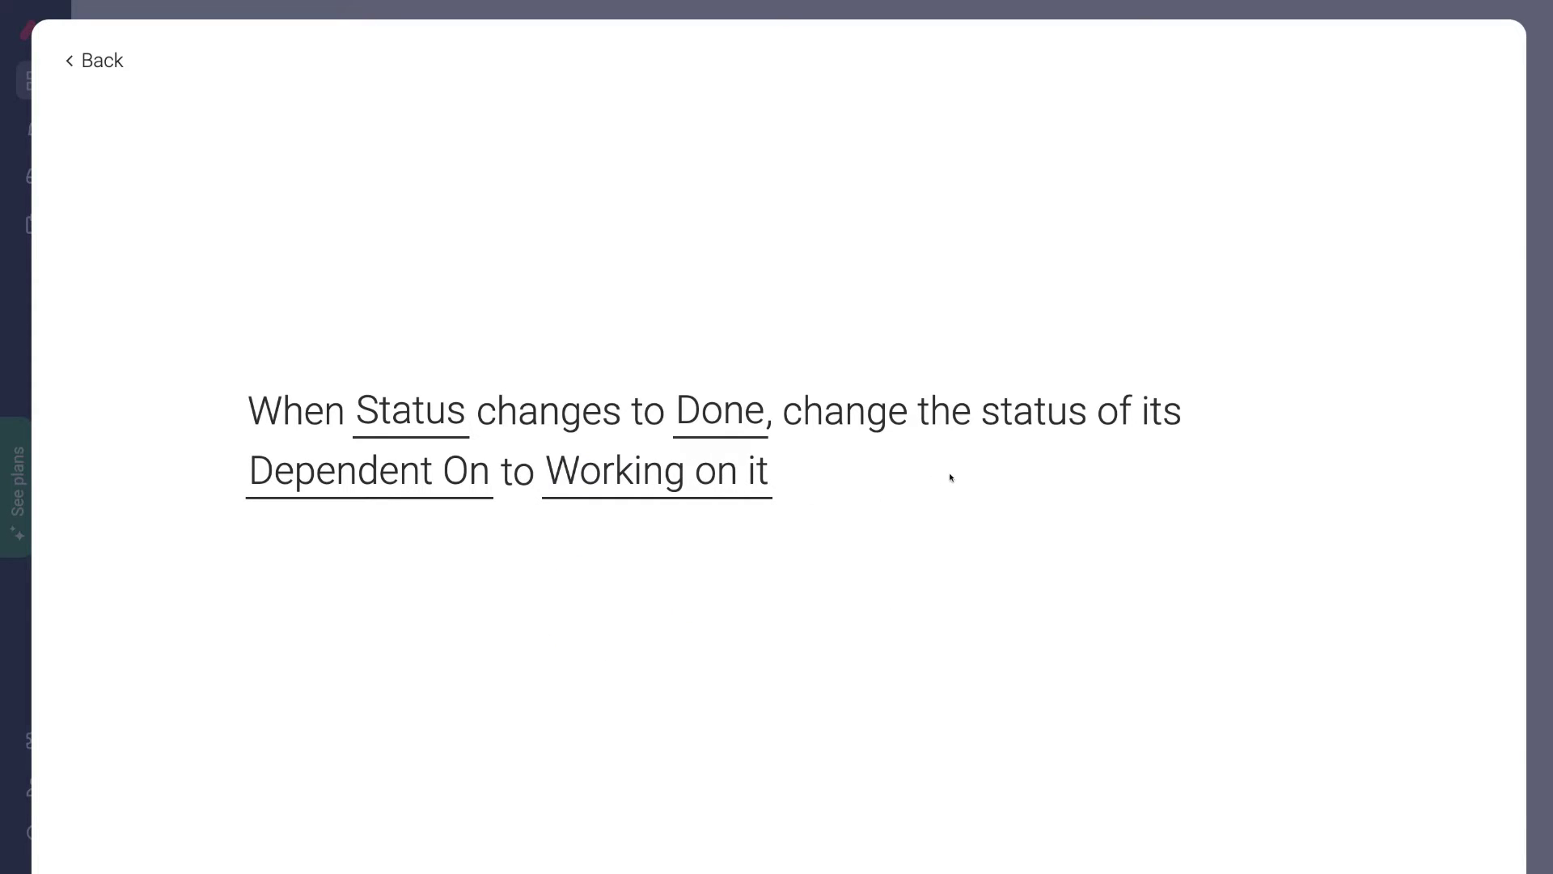
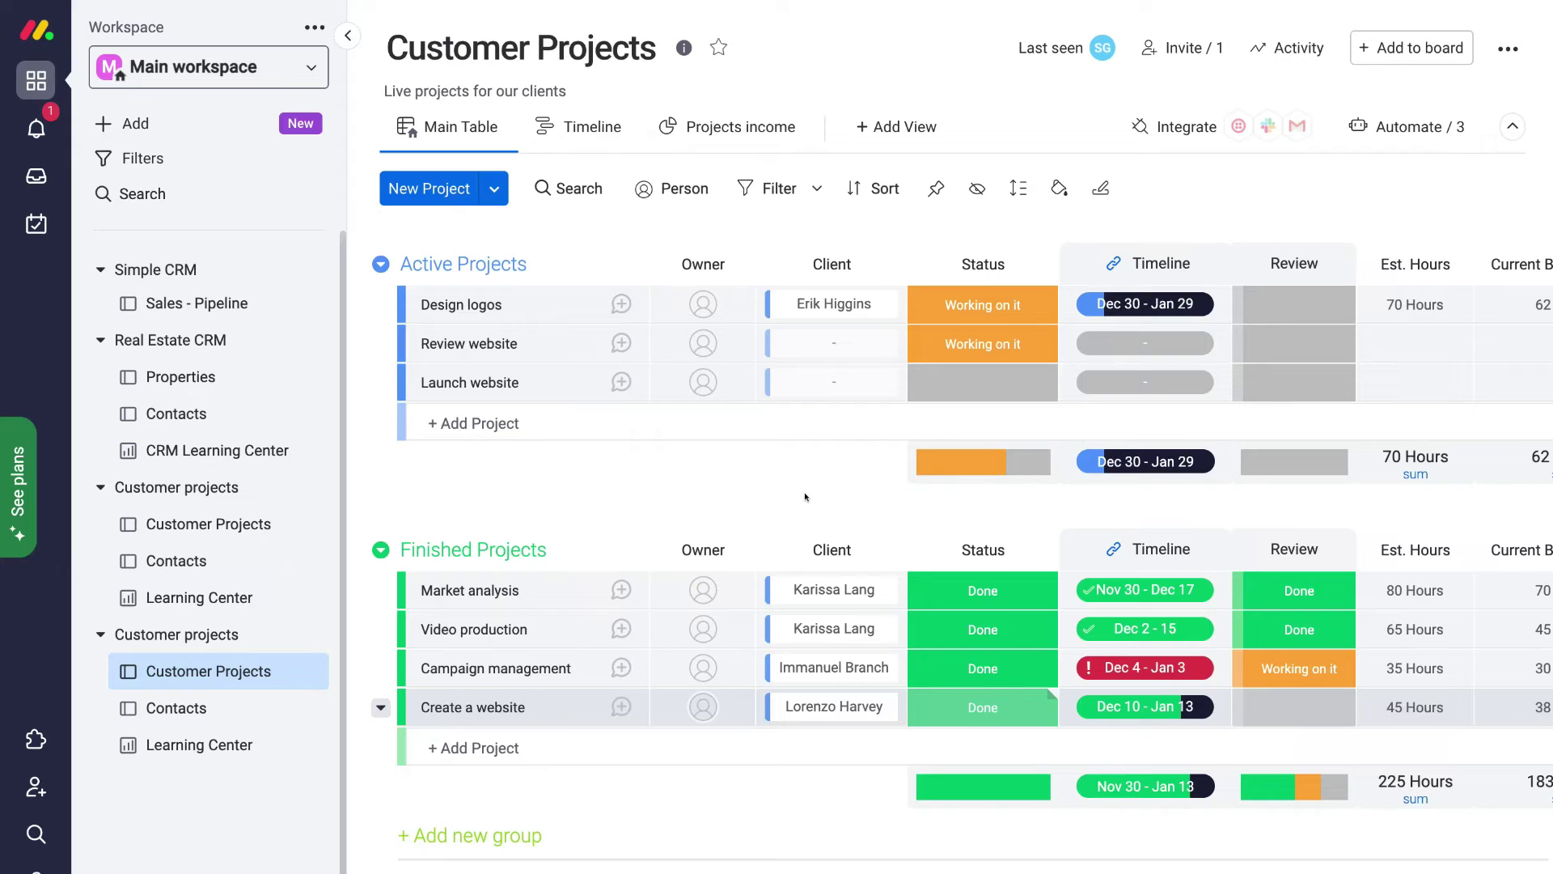
Step: Check the automation notifications and set the Review website project's status to Done
click(33, 127)
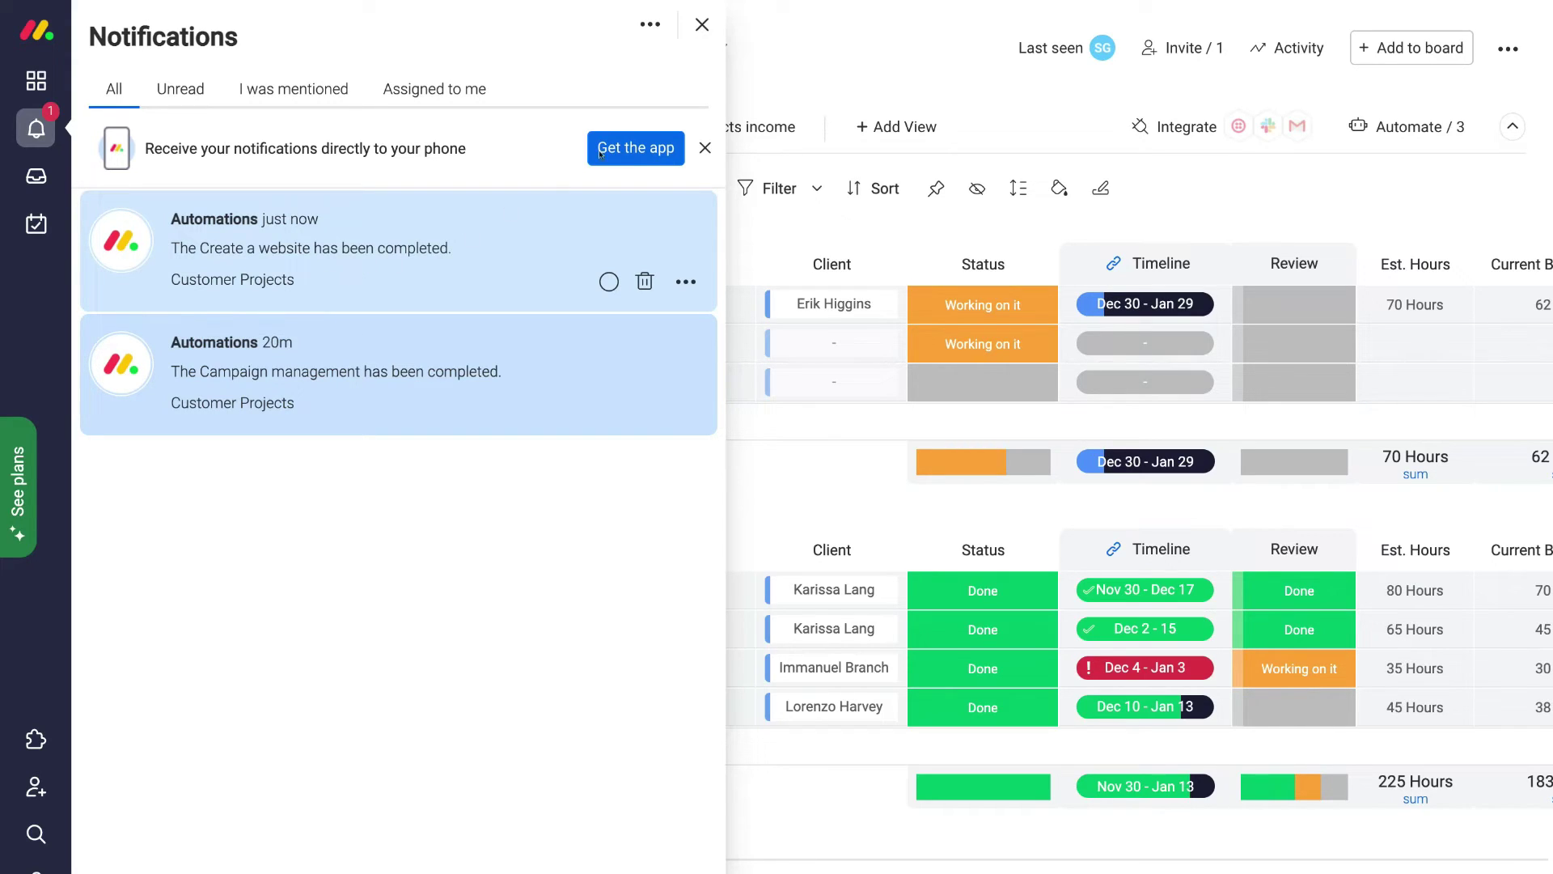
click(699, 24)
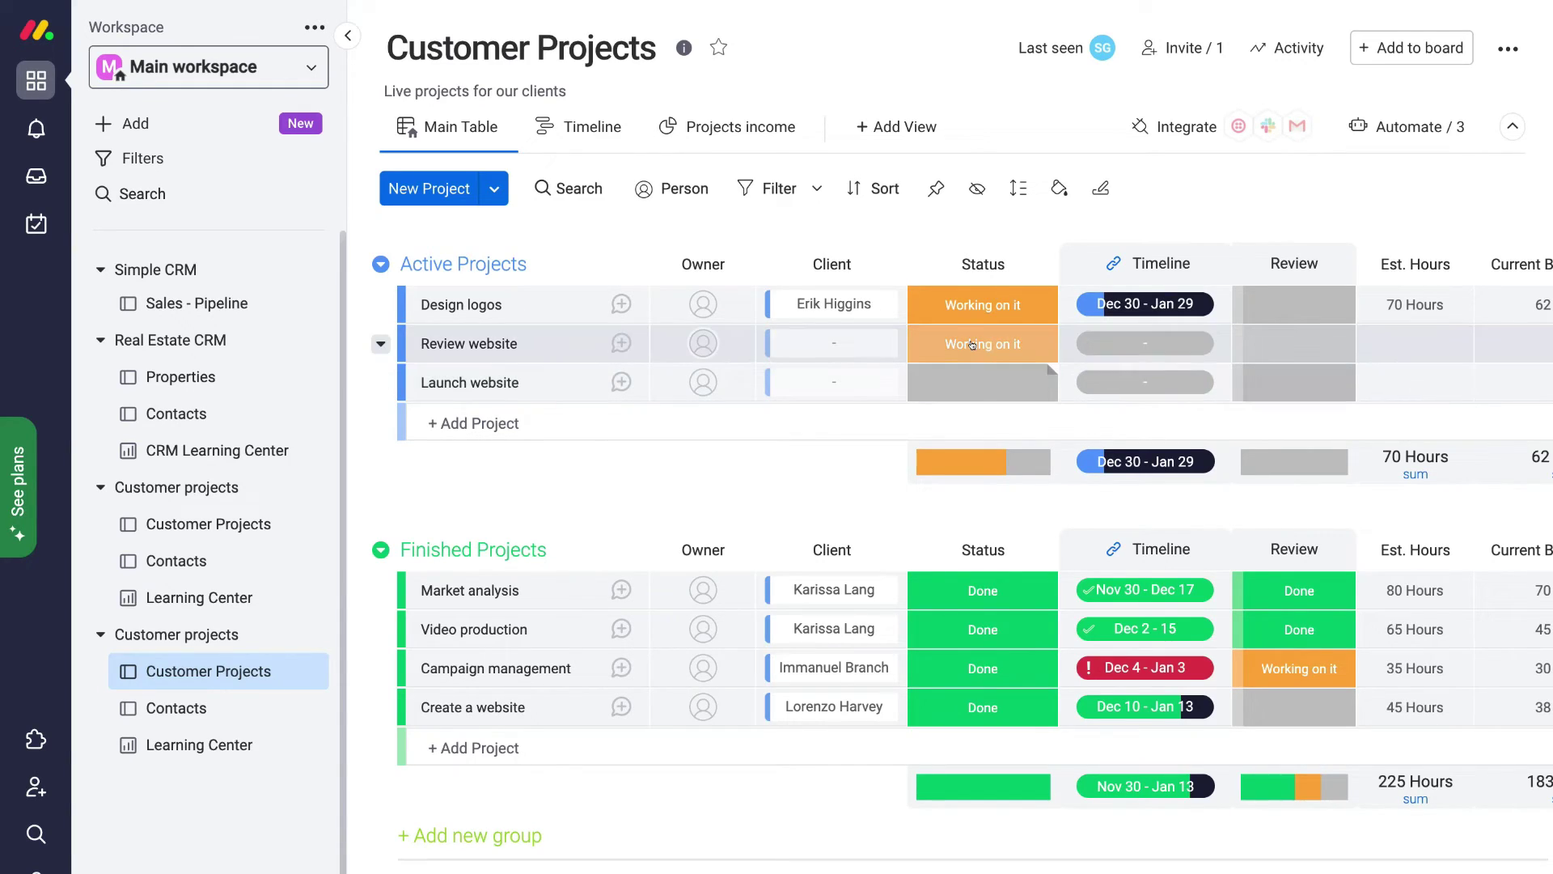
click(973, 345)
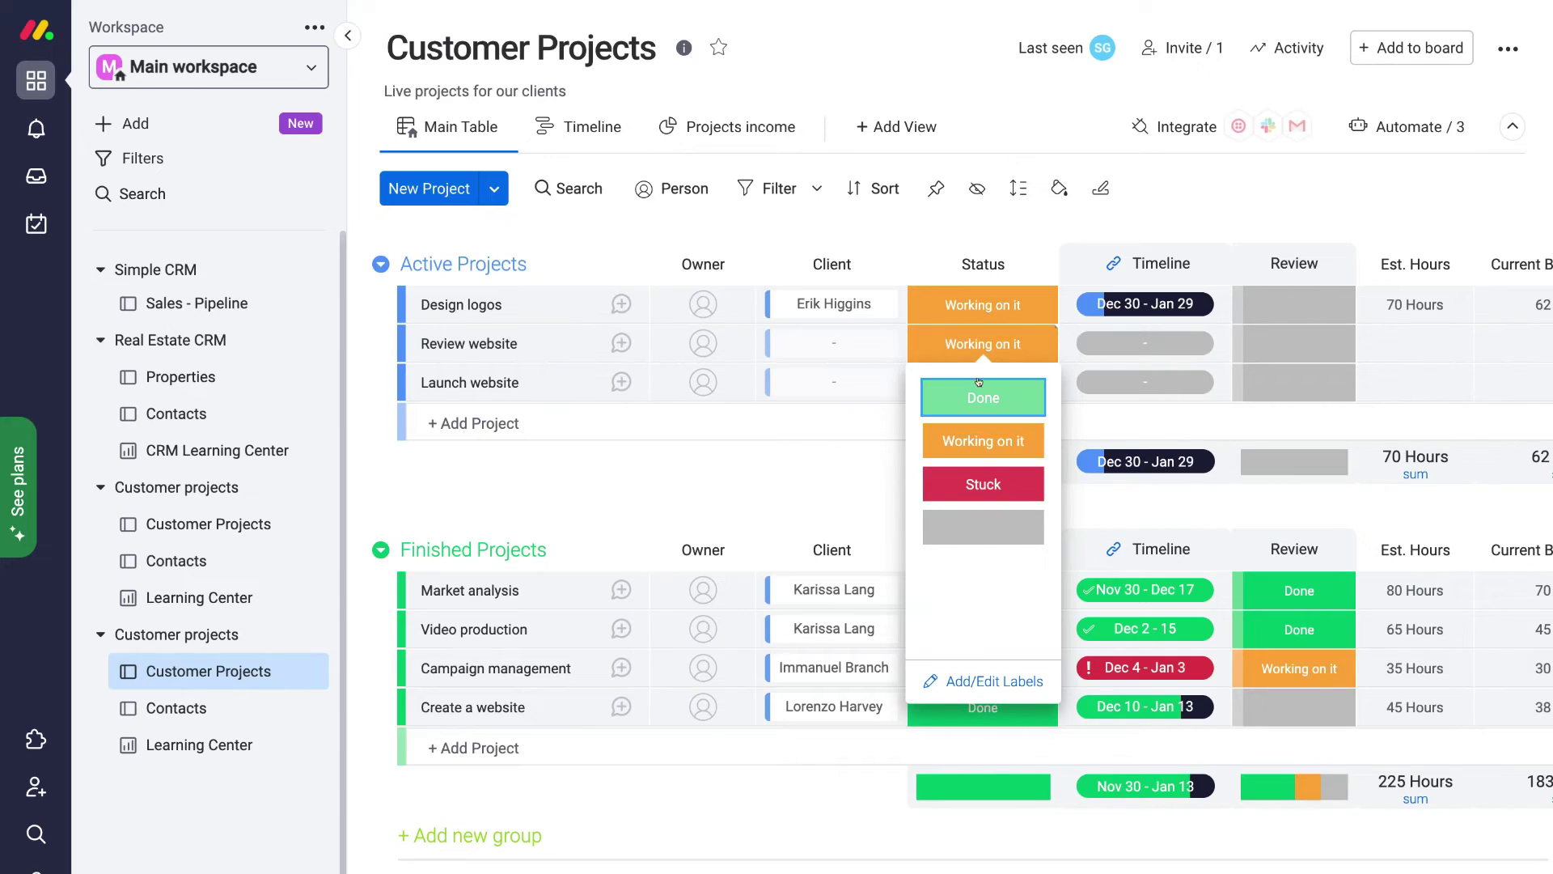
click(1003, 385)
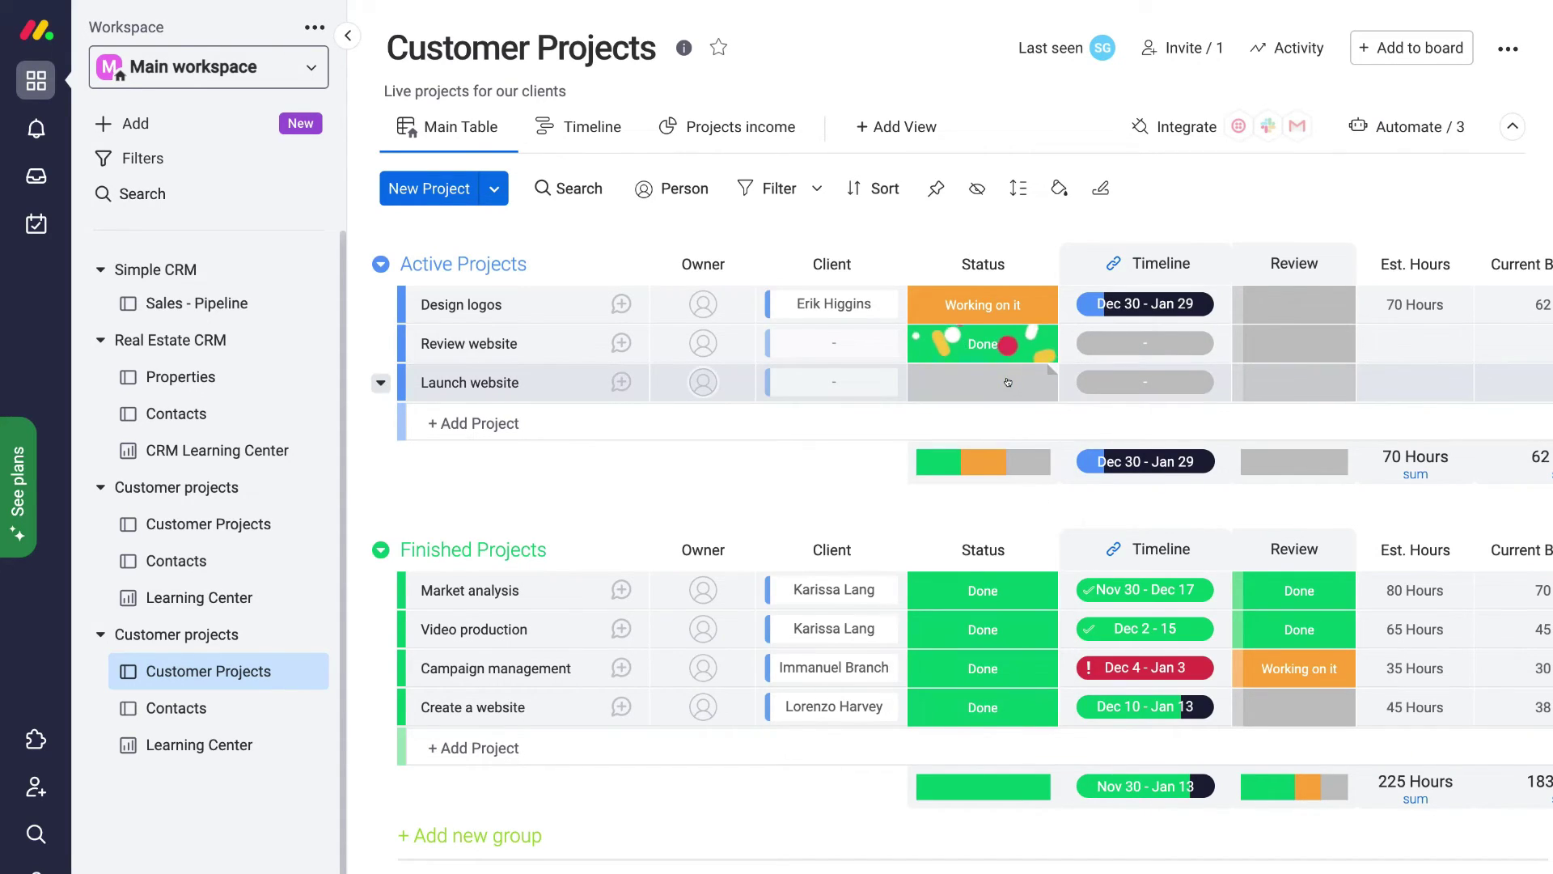